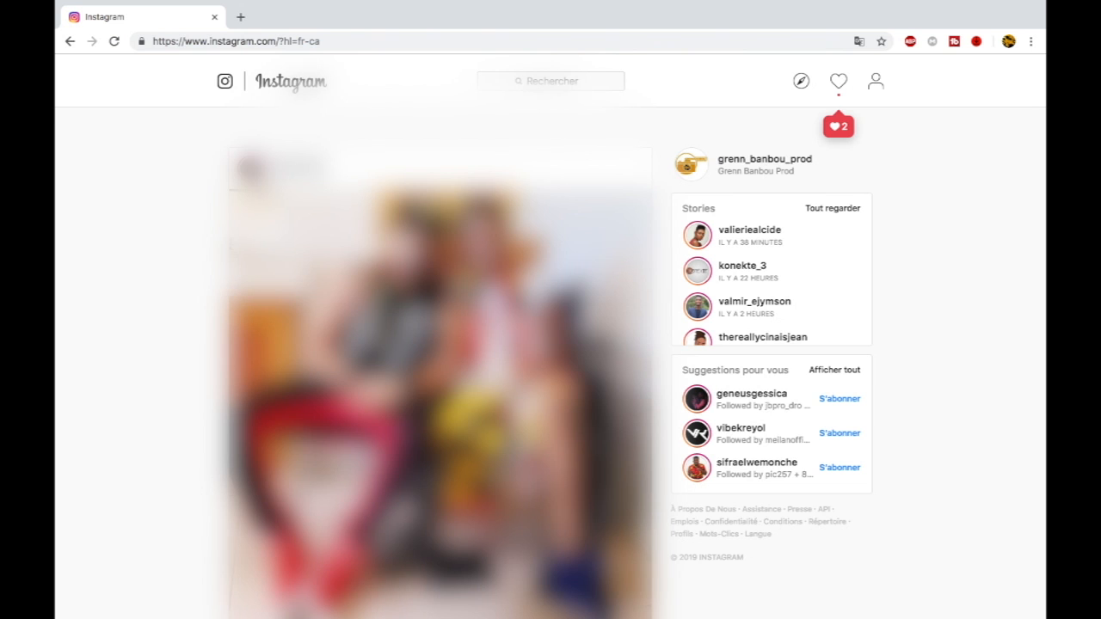
pyautogui.scroll(-2, 440, 362)
pyautogui.scroll(2, 441, 361)
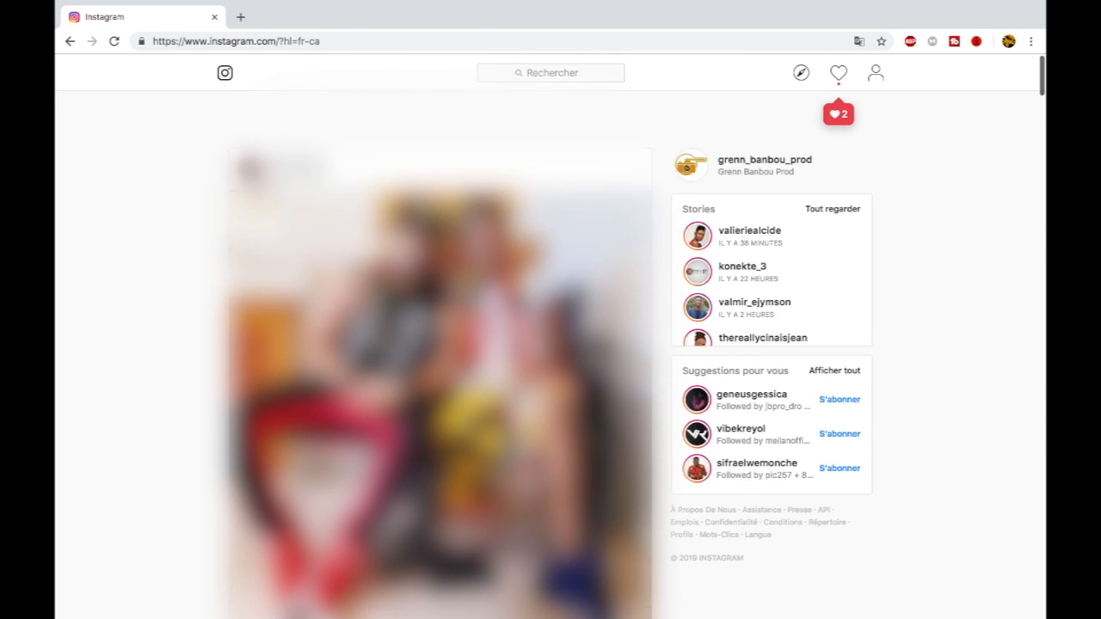
pyautogui.scroll(-3, 441, 344)
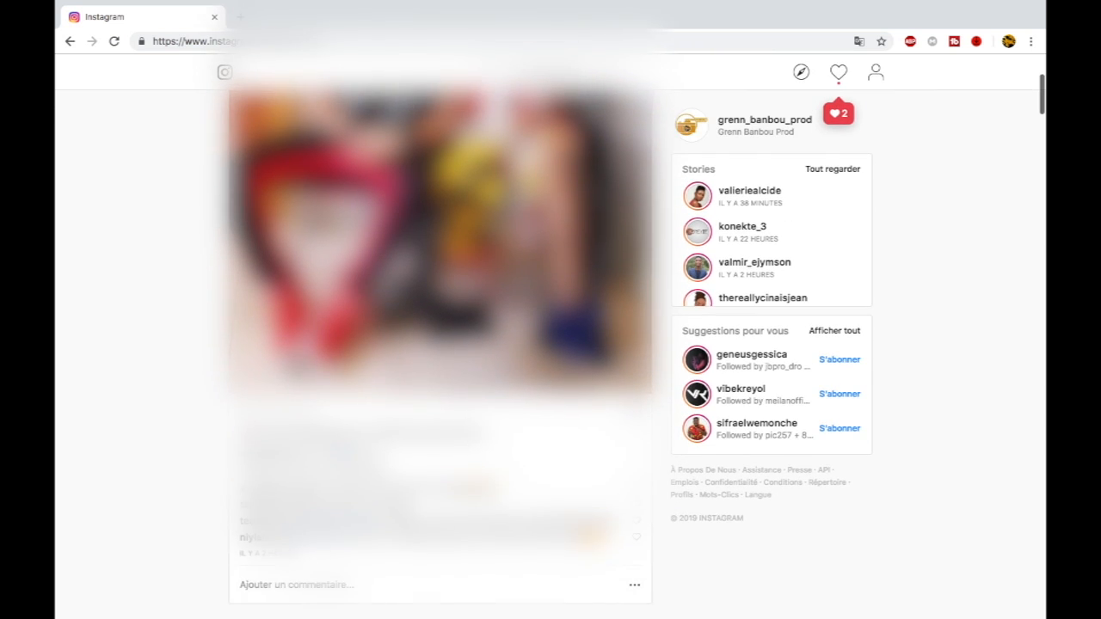
pyautogui.scroll(-2, 441, 344)
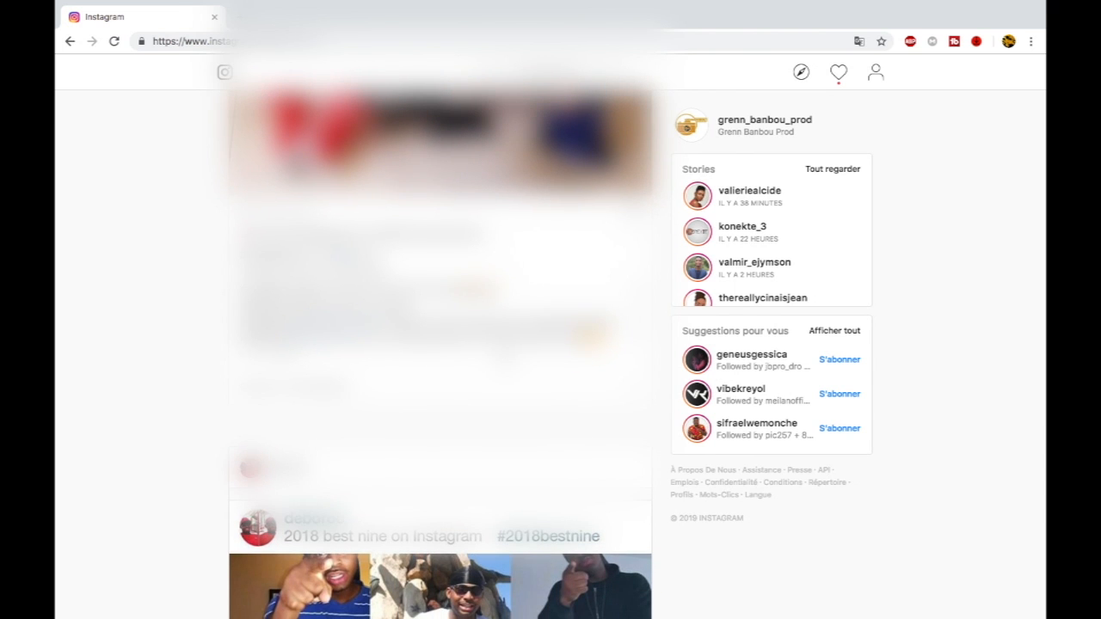
pyautogui.scroll(3, 441, 344)
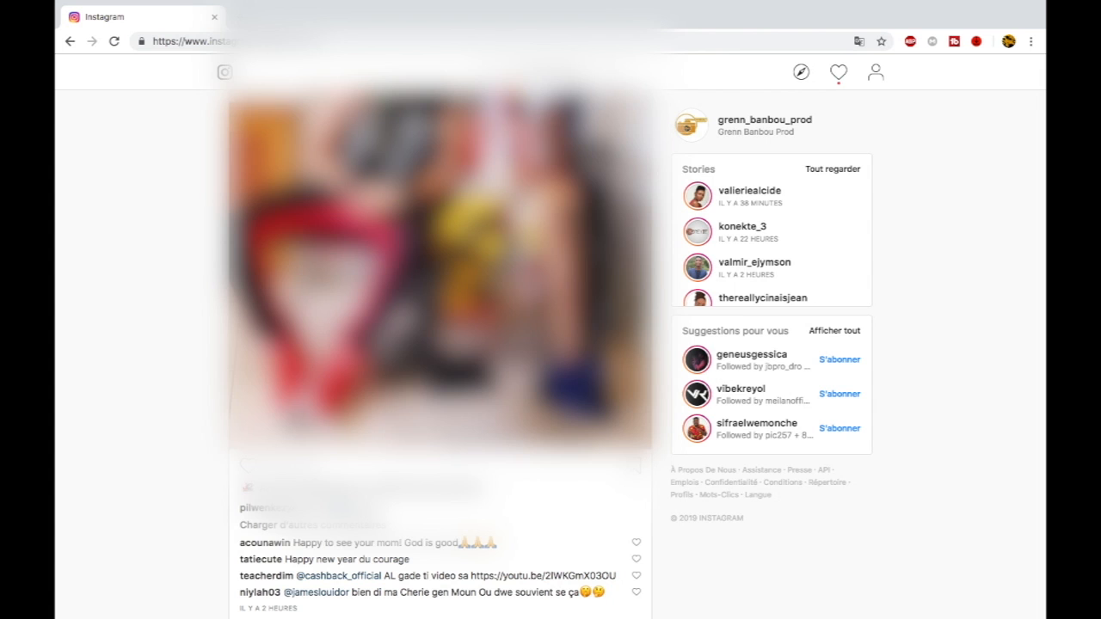
pyautogui.scroll(-2, 440, 344)
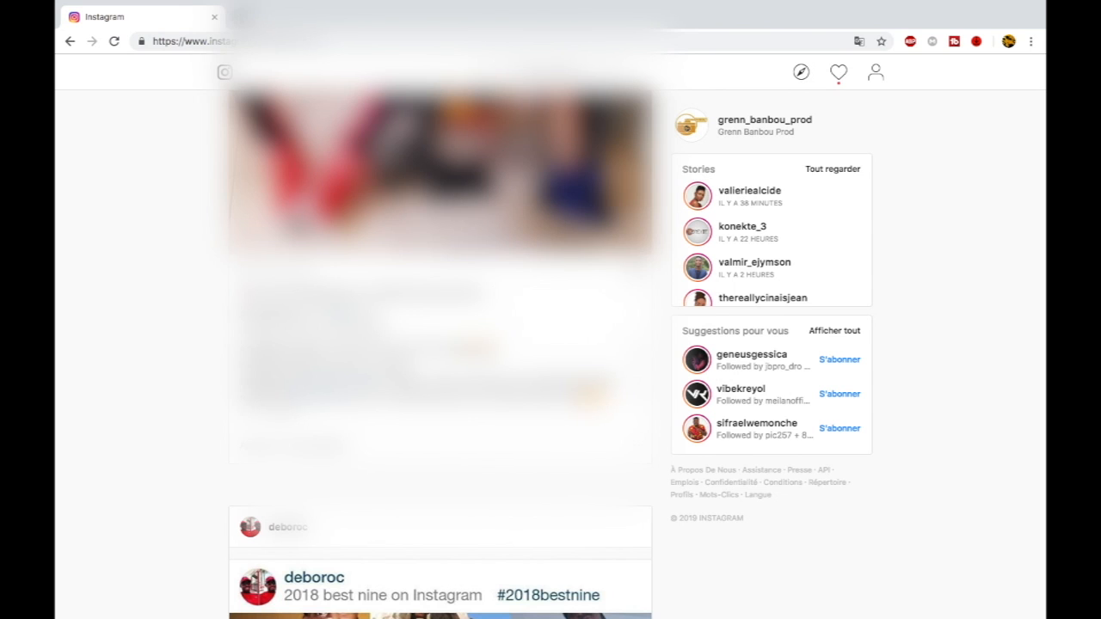
# Open a new browser tab and inspect its page with the developer tools in mobile emulation
pyautogui.hotkey('ctrl', 't')
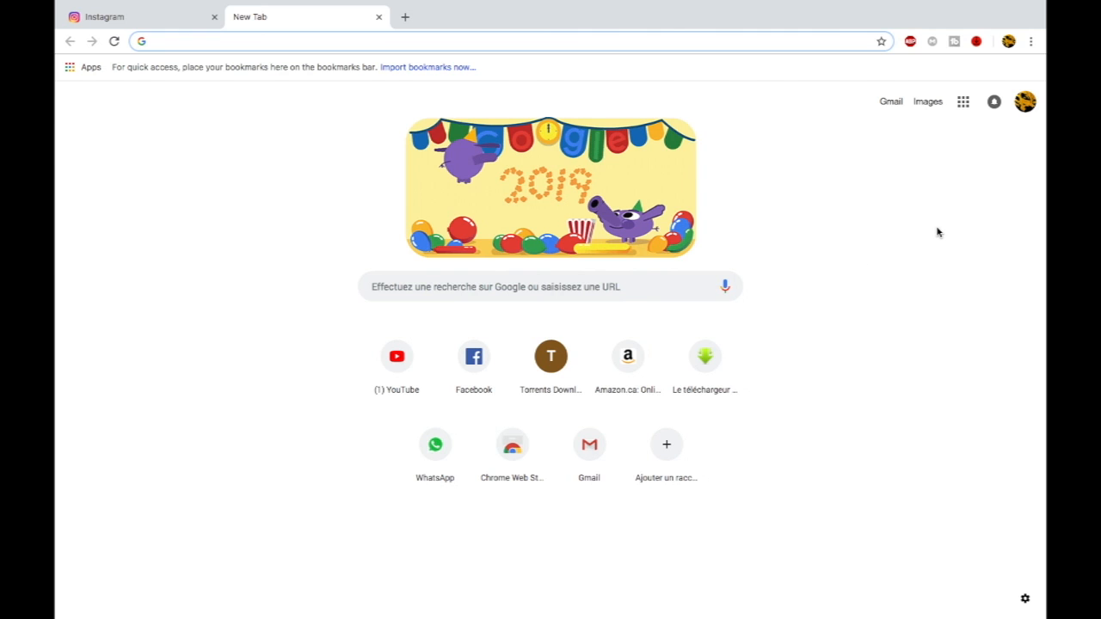
pyautogui.click(891, 244)
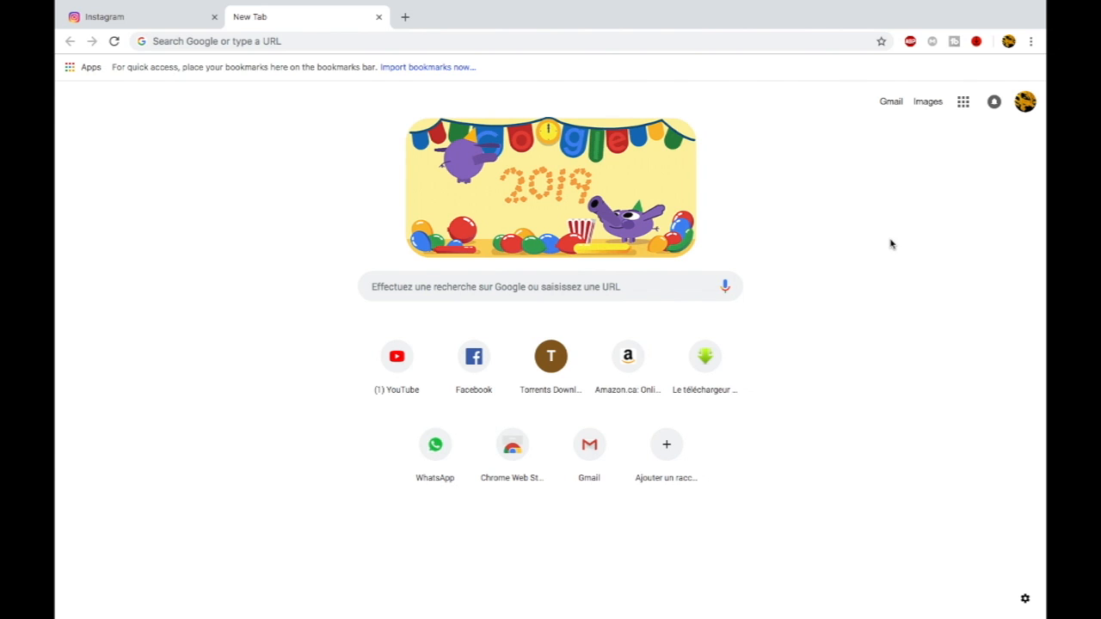
pyautogui.rightClick(890, 244)
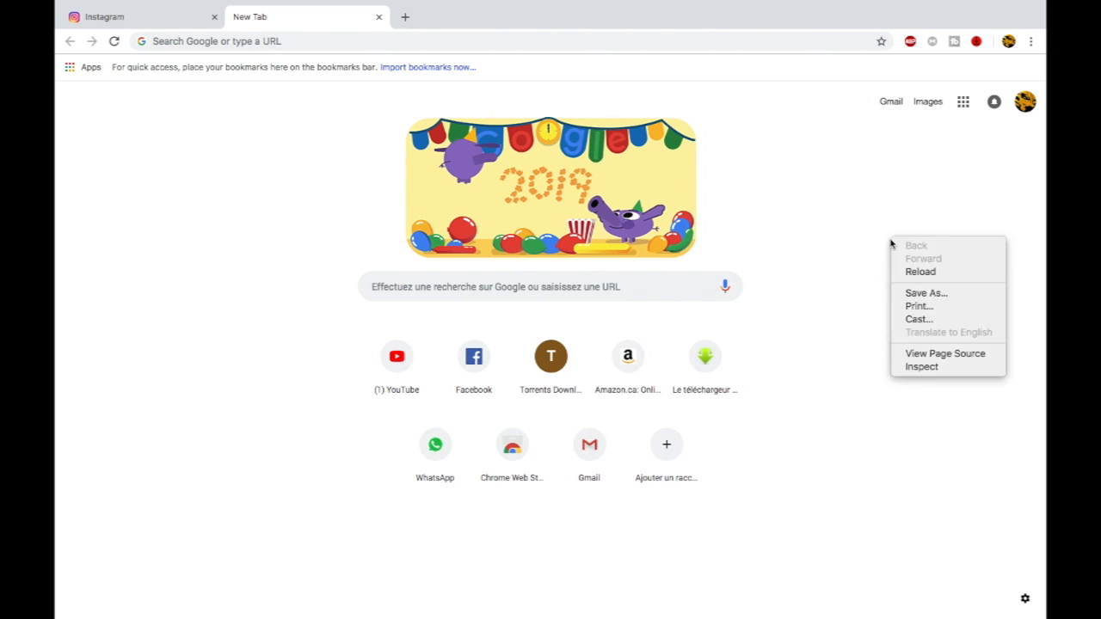
pyautogui.click(925, 366)
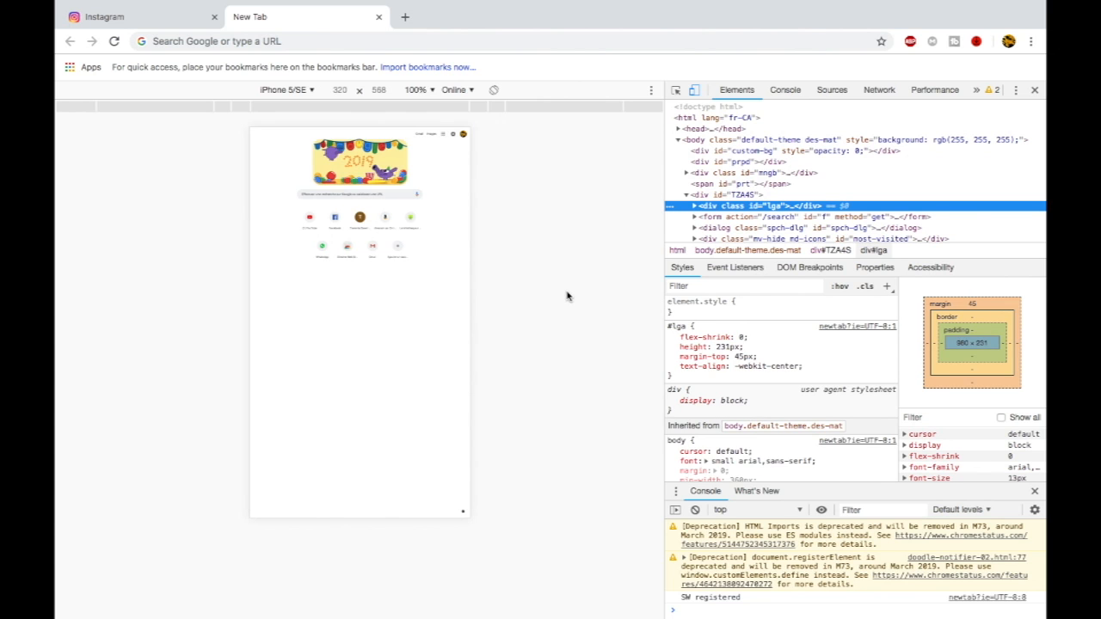
# Load instagram.com/?hl=fr-ca in the emulated iPhone 5/SE view
pyautogui.click(301, 41)
pyautogui.write('instagram.com/?hl=fr-ca')
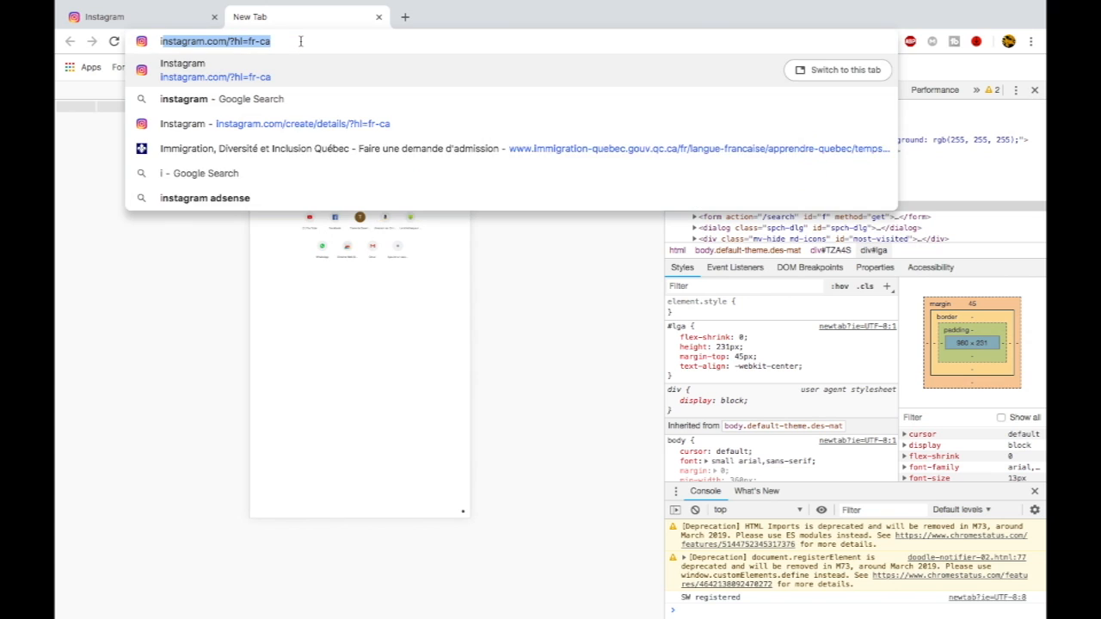
pyautogui.click(242, 81)
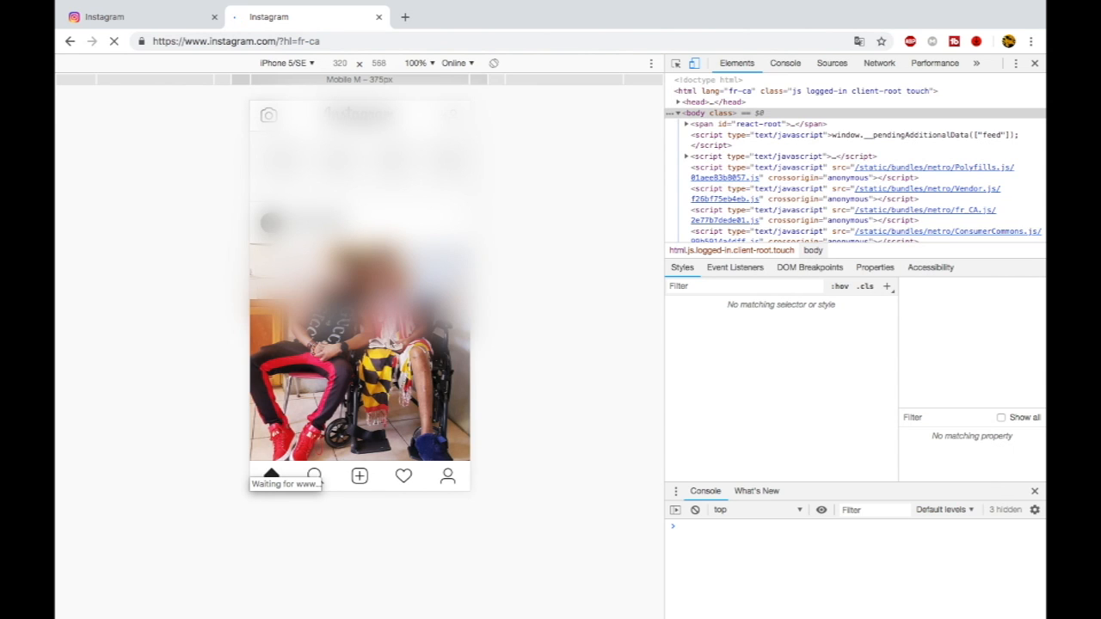
# Start a new Instagram post with IMG_0795.jpg from the Pictures folder, fit the photo uncropped and continue to the post details
pyautogui.scroll(-2, 374, 360)
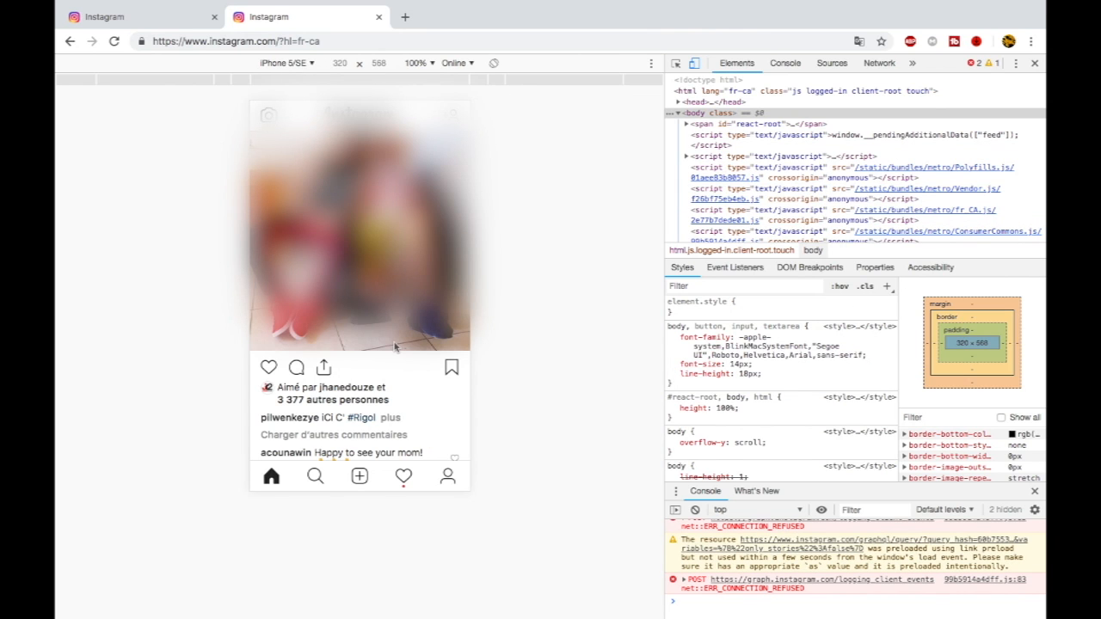
pyautogui.scroll(-3, 395, 344)
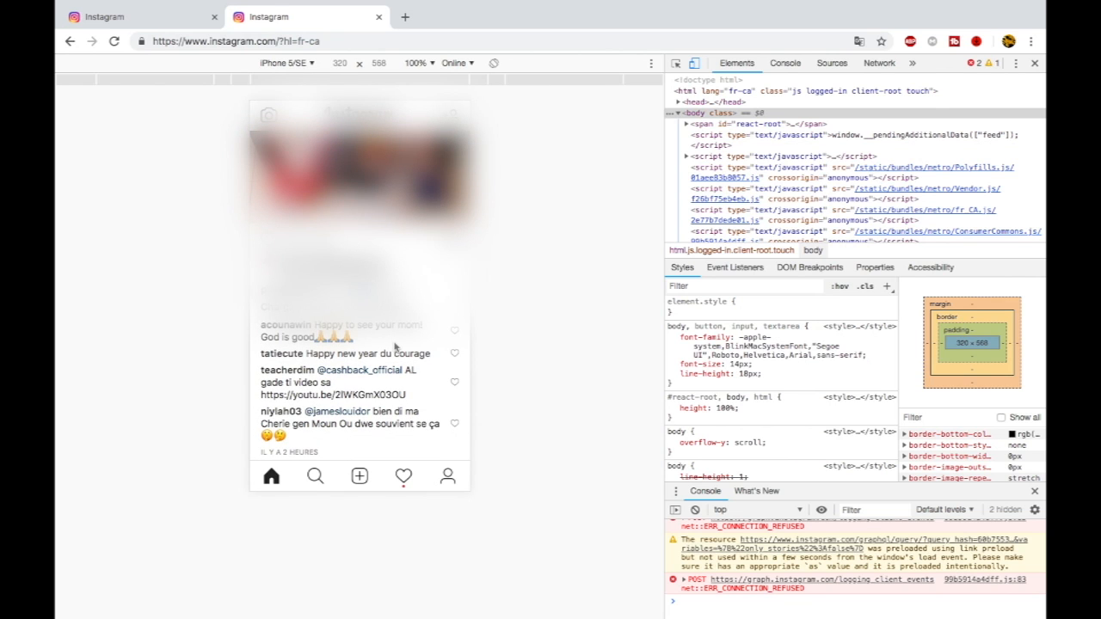
pyautogui.scroll(1, 396, 348)
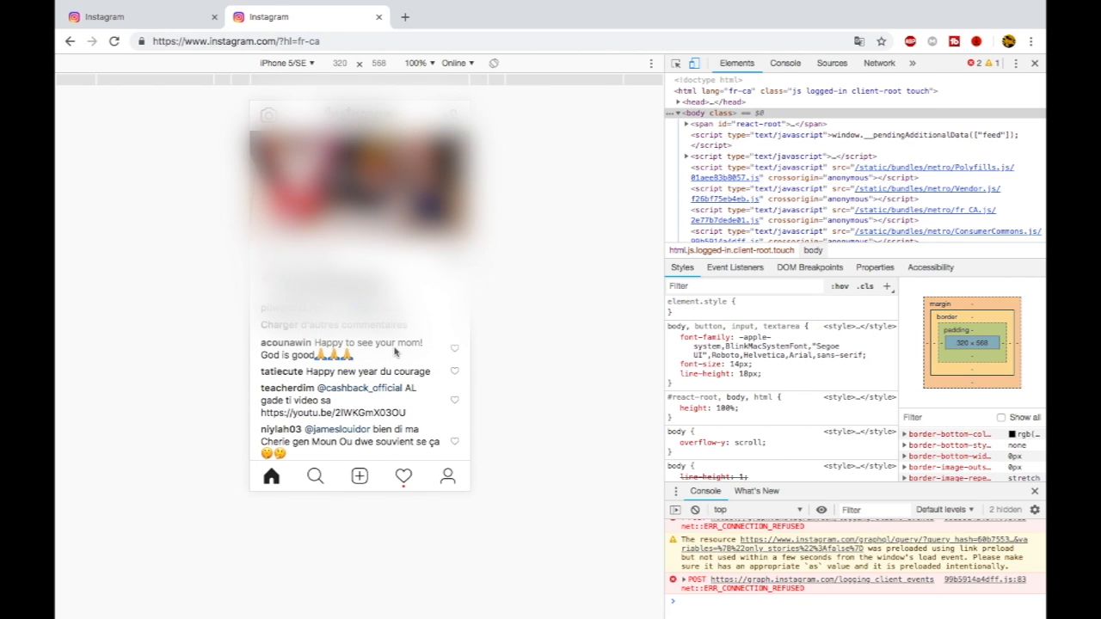
pyautogui.scroll(2, 395, 350)
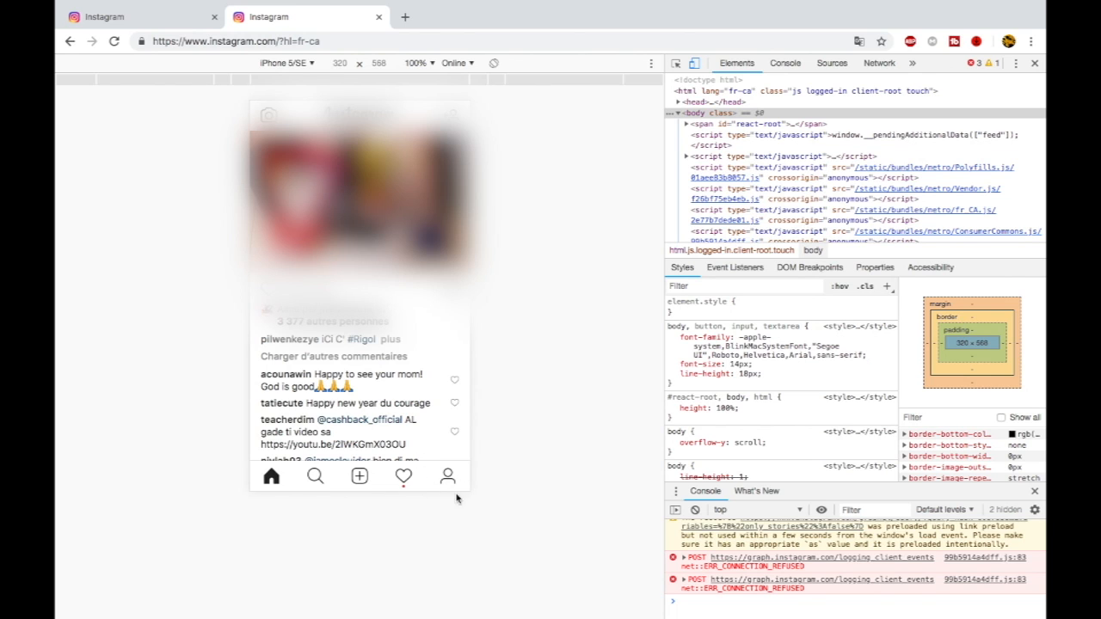
pyautogui.click(360, 479)
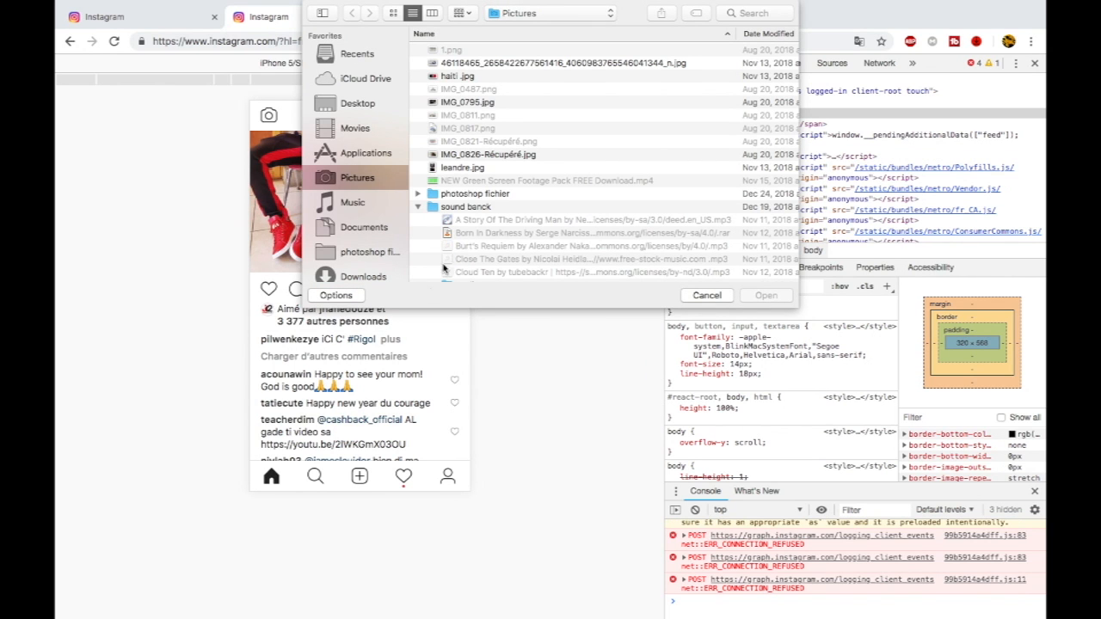
pyautogui.click(470, 106)
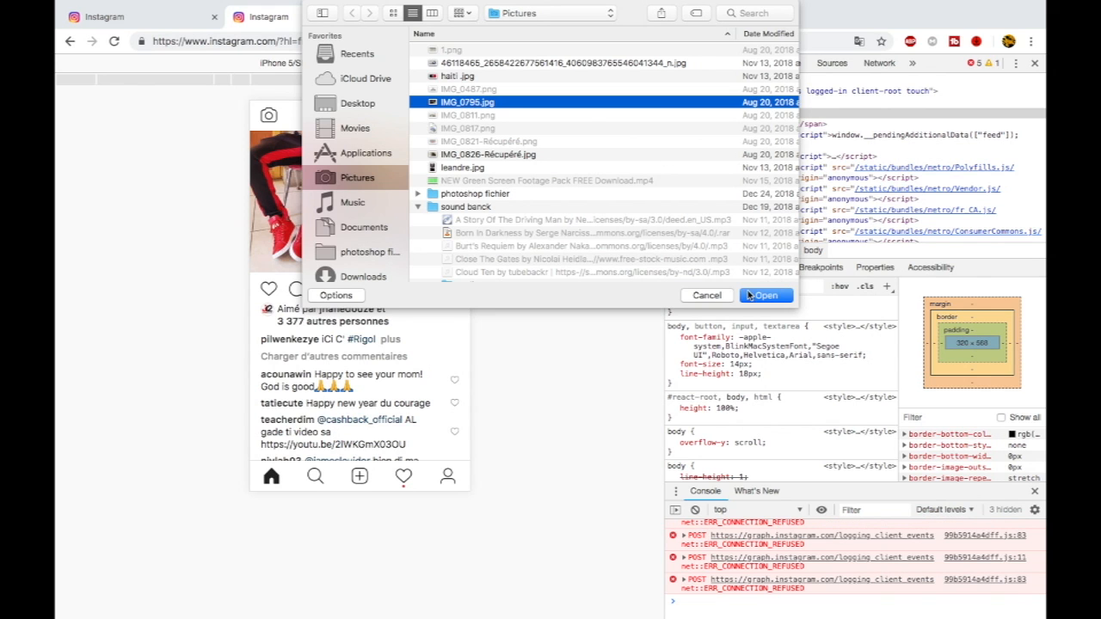
pyautogui.click(756, 296)
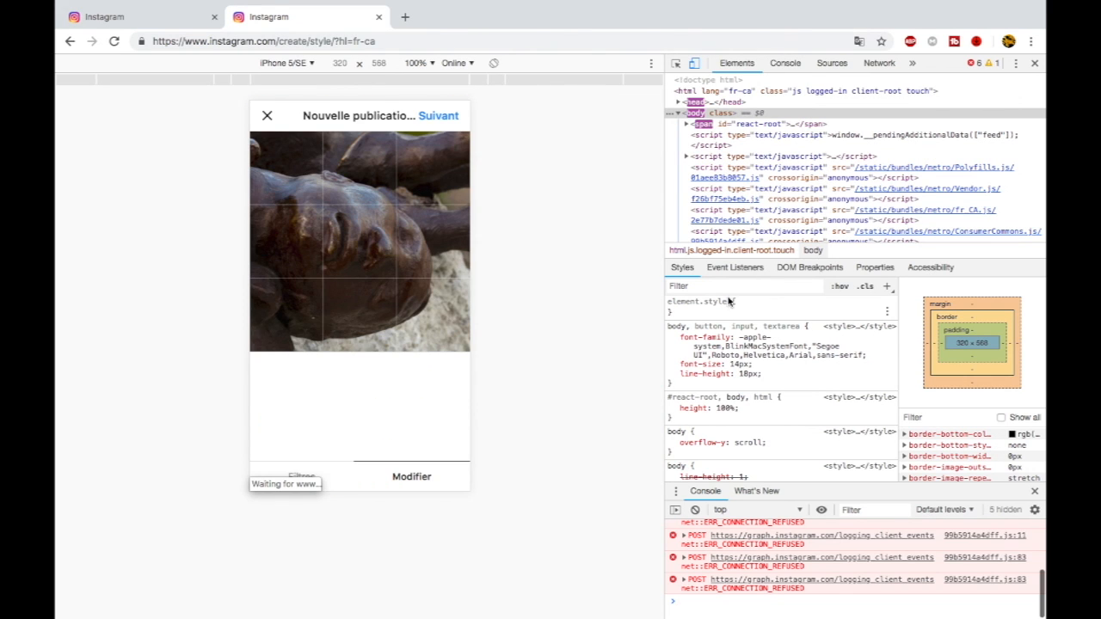
pyautogui.click(270, 334)
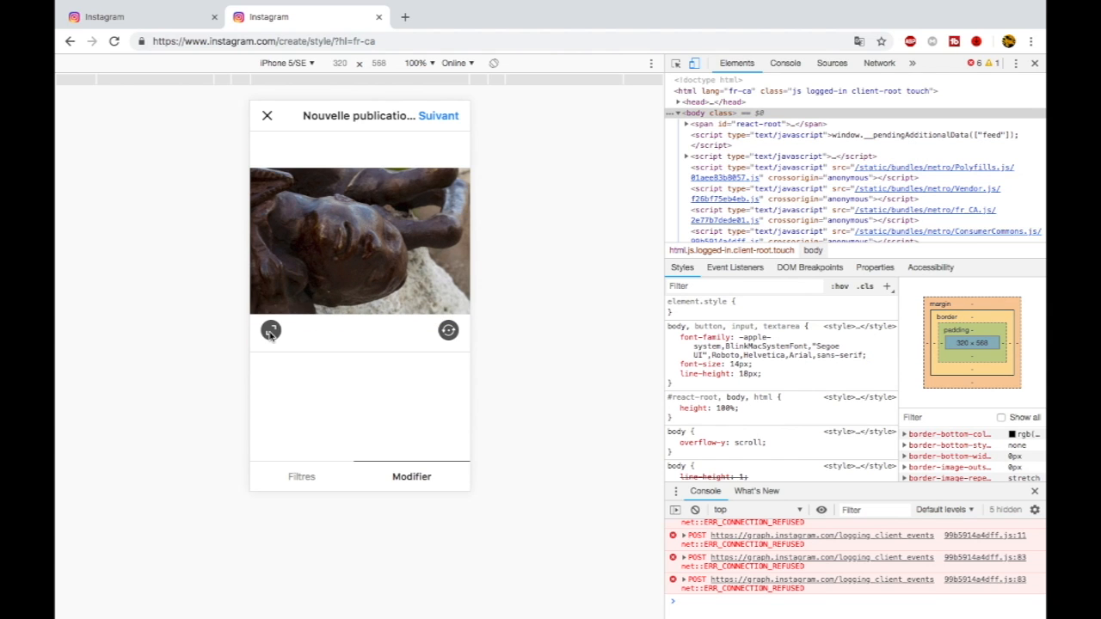
pyautogui.click(437, 119)
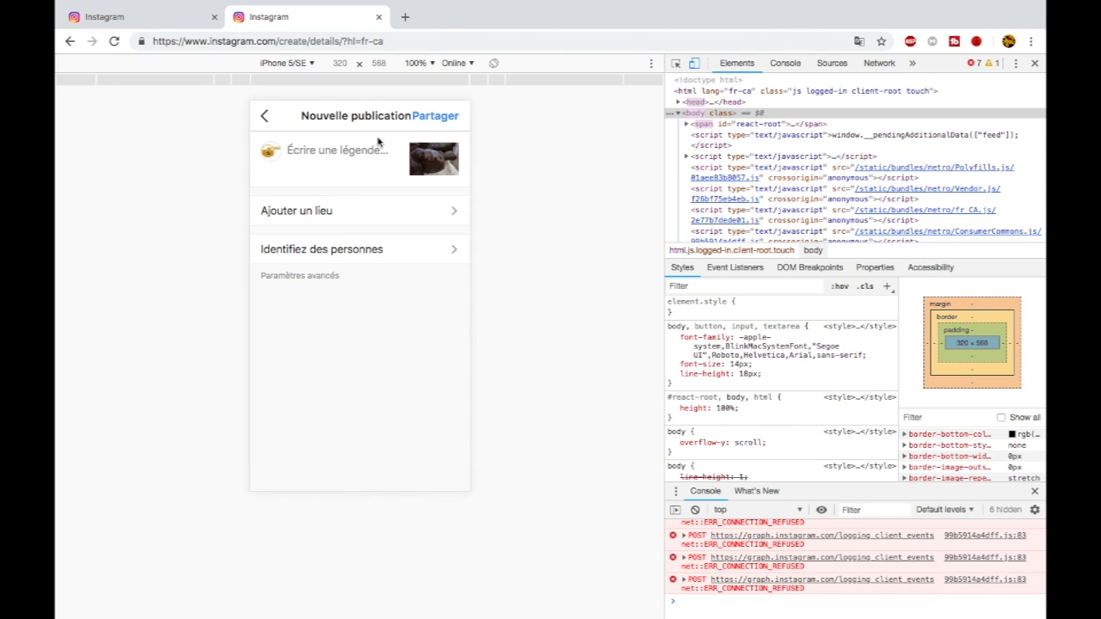
# Write the caption "Monument vertiere" followed by dots on separate lines as spacing
pyautogui.click(349, 157)
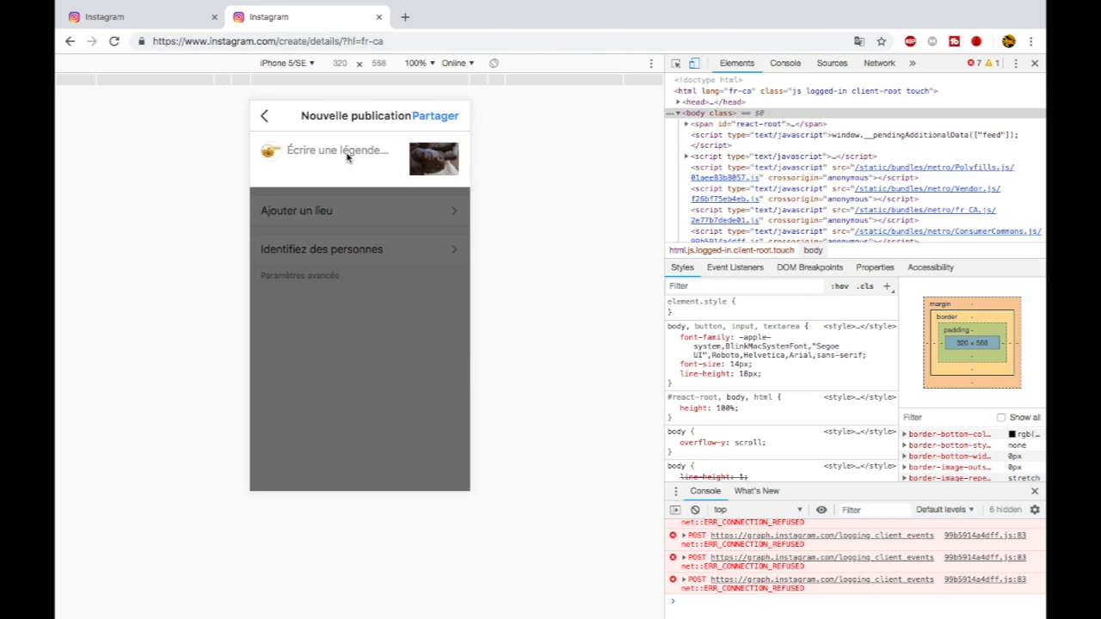
pyautogui.write('MCE')
pyautogui.press('BackSpace')
pyautogui.press('BackSpace')
pyautogui.write('onument verti')
pyautogui.write('ere ')
pyautogui.write('.')
pyautogui.press('Return')
pyautogui.write('.')
pyautogui.press('Return')
pyautogui.write('.')
pyautogui.press('Return')
# Add the suggested hashtags #monumentvalley and #verticallabret on separate lines at the end of the caption
pyautogui.write('#monu')
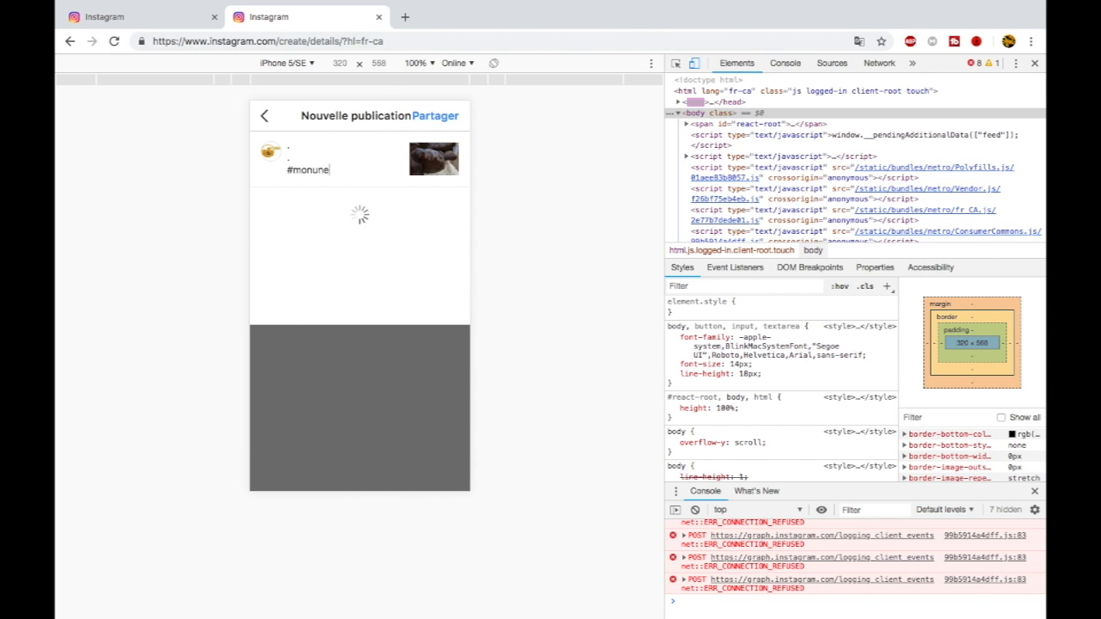
pyautogui.write('n')
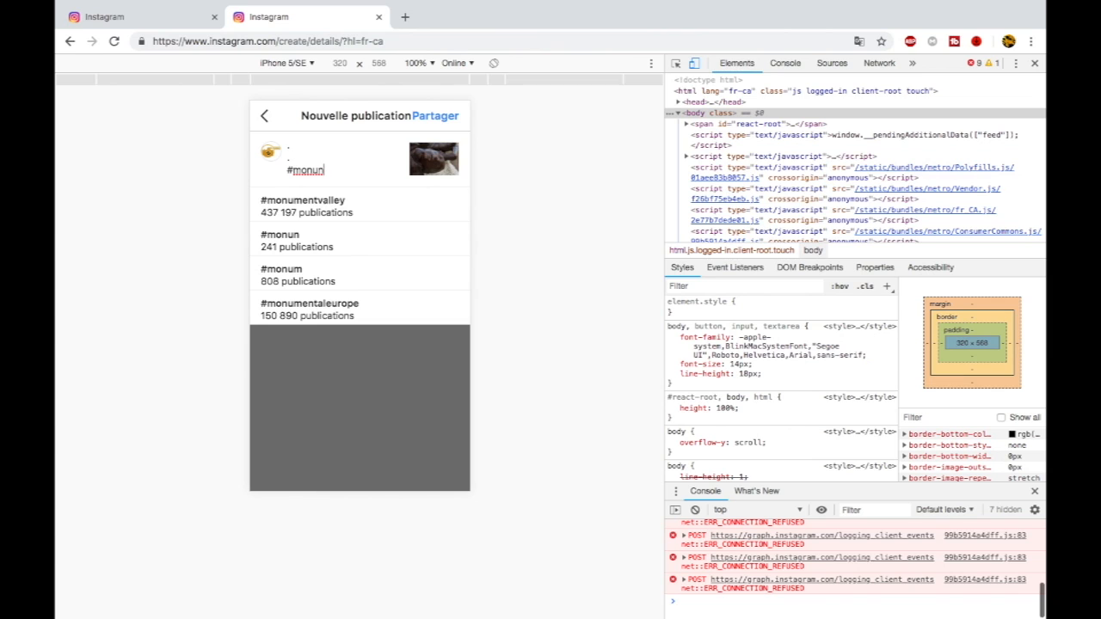
pyautogui.click(308, 210)
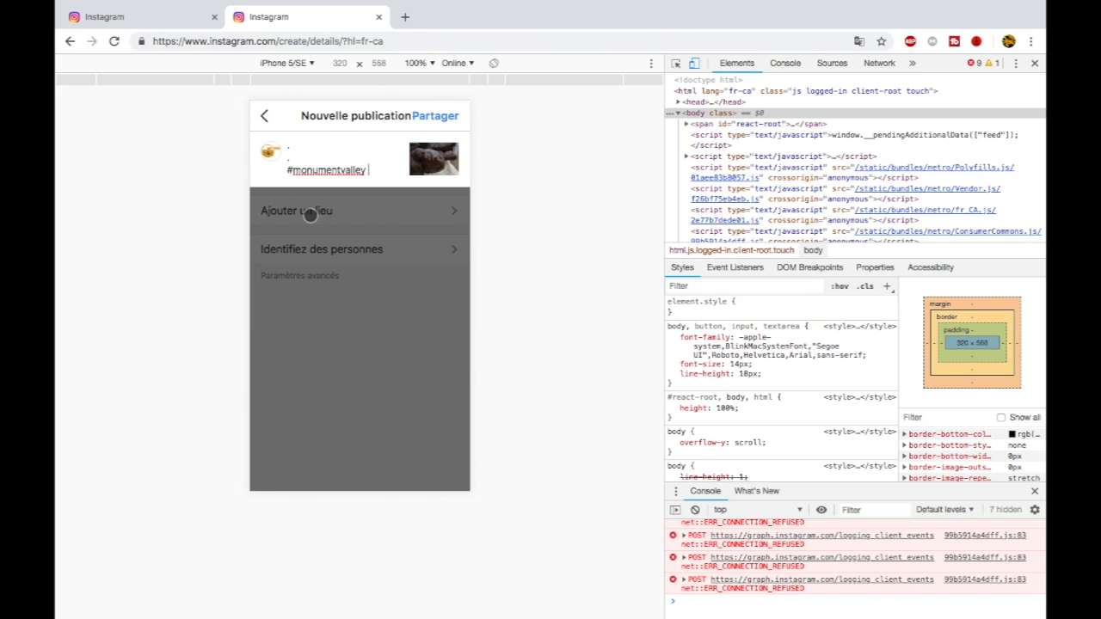
pyautogui.press('Return')
pyautogui.write('#')
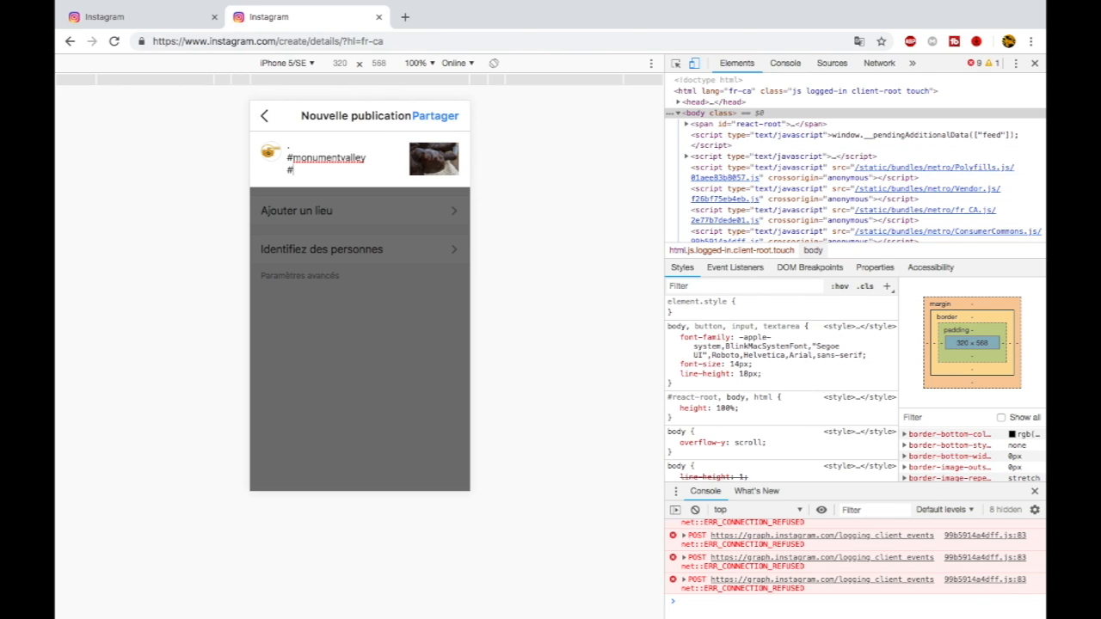
pyautogui.write('vert')
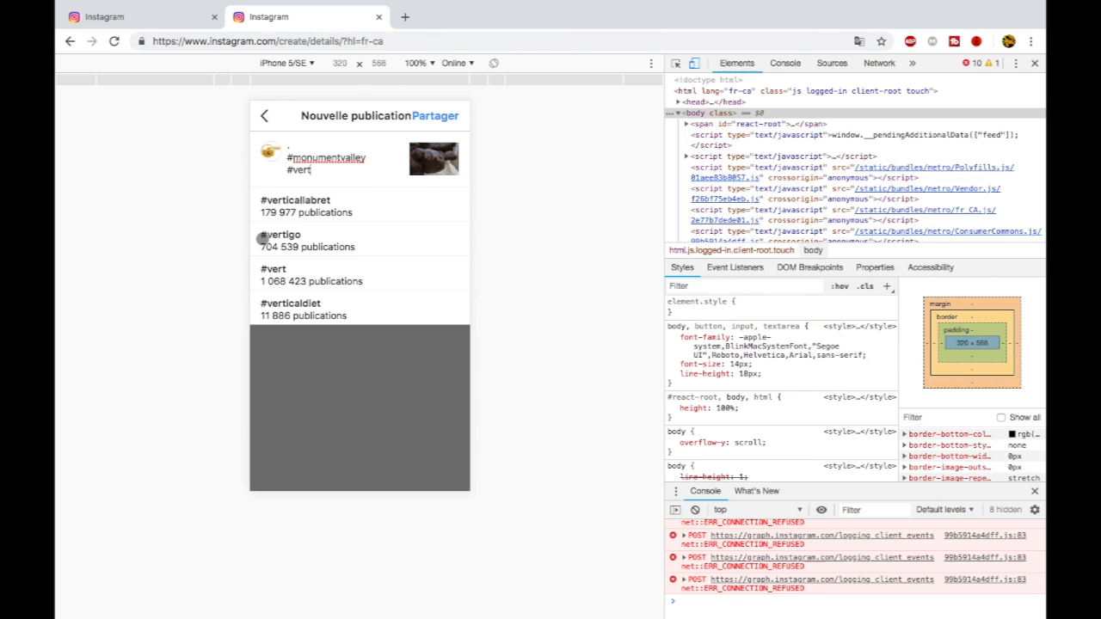
pyautogui.click(317, 214)
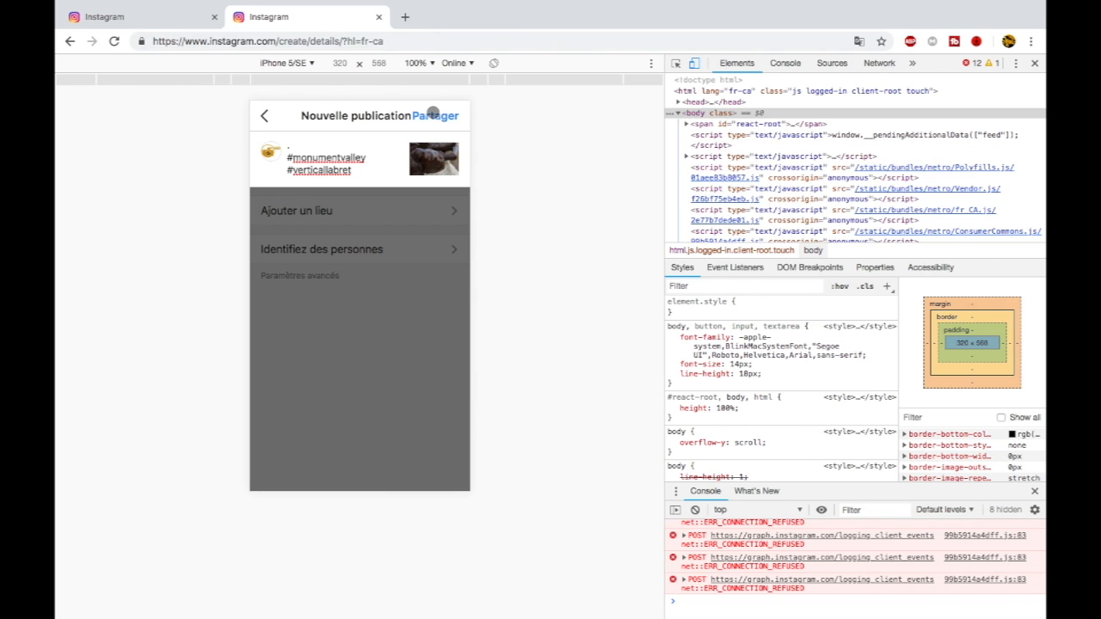
# Search Google for "gramblr" in a new browser tab
pyautogui.click(405, 17)
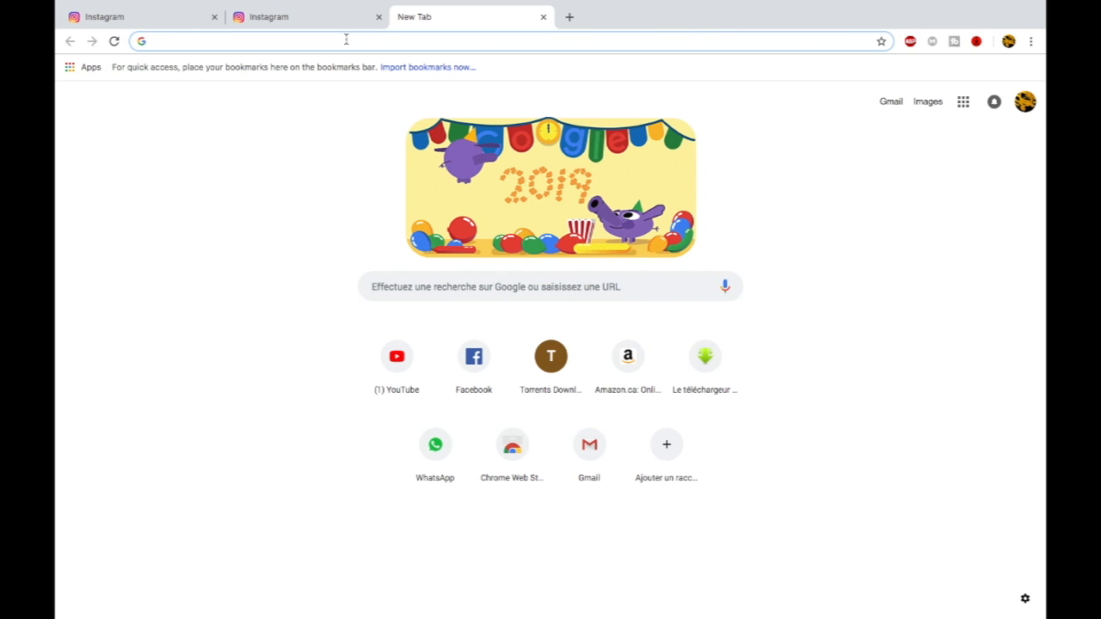
pyautogui.write('Gt')
pyautogui.press('BackSpace')
pyautogui.write('ra')
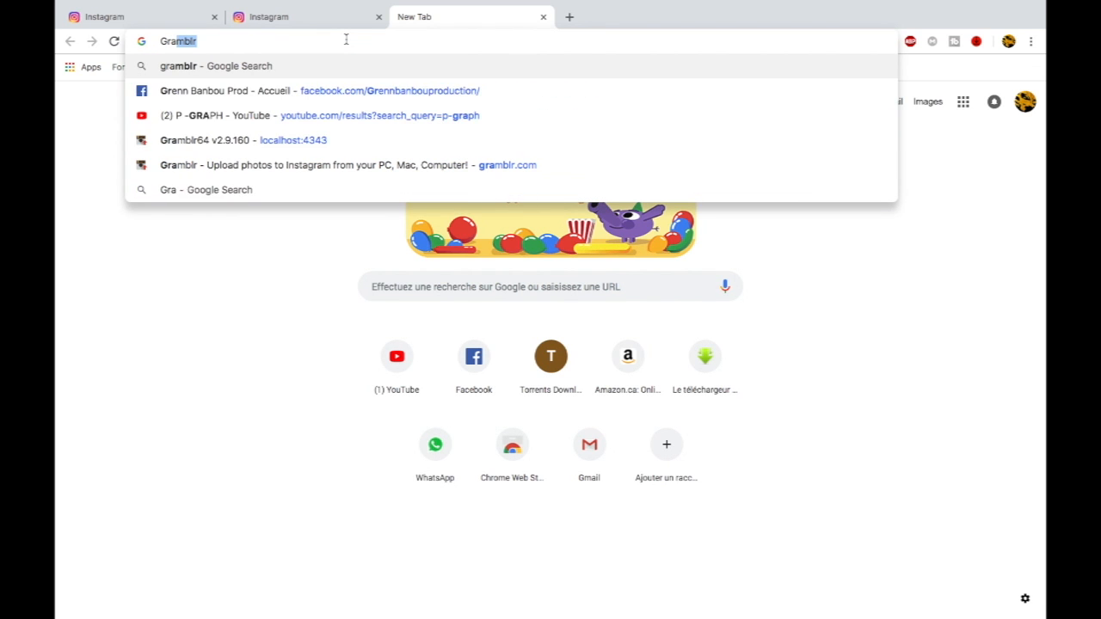
pyautogui.write('mblr')
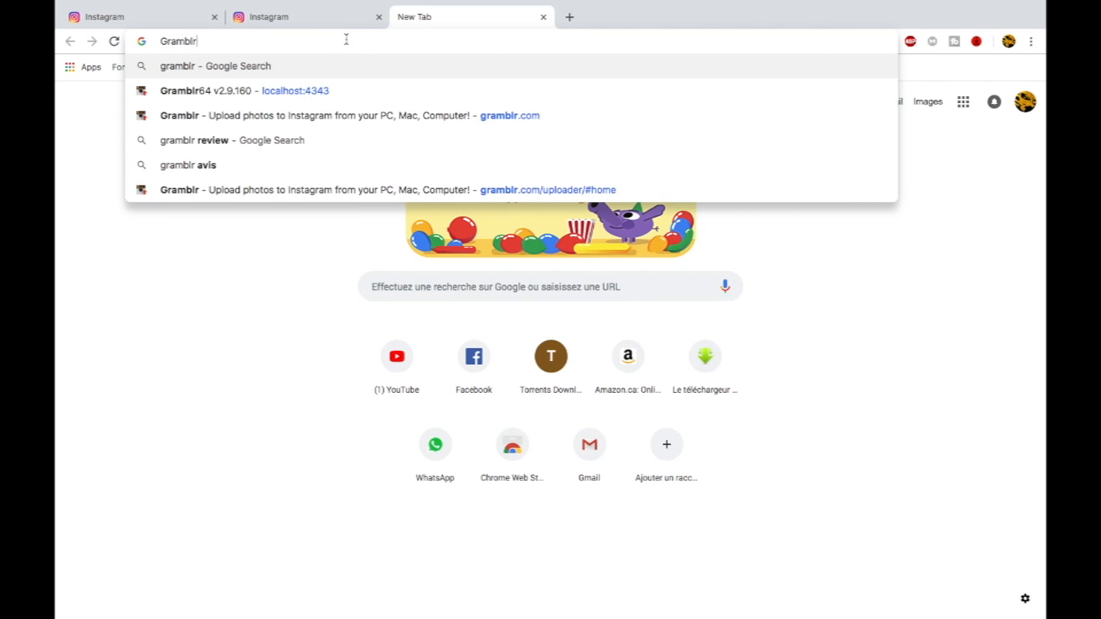
pyautogui.click(200, 66)
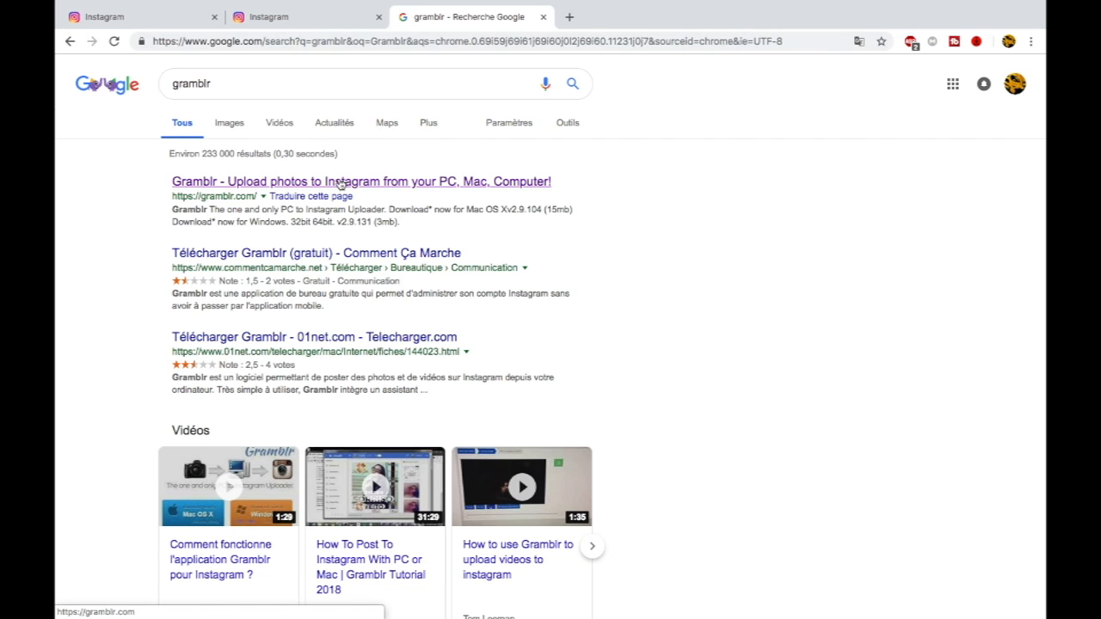
# Open the gramblr.com search result and look over the download options and demonstration videos on its home page
pyautogui.click(340, 183)
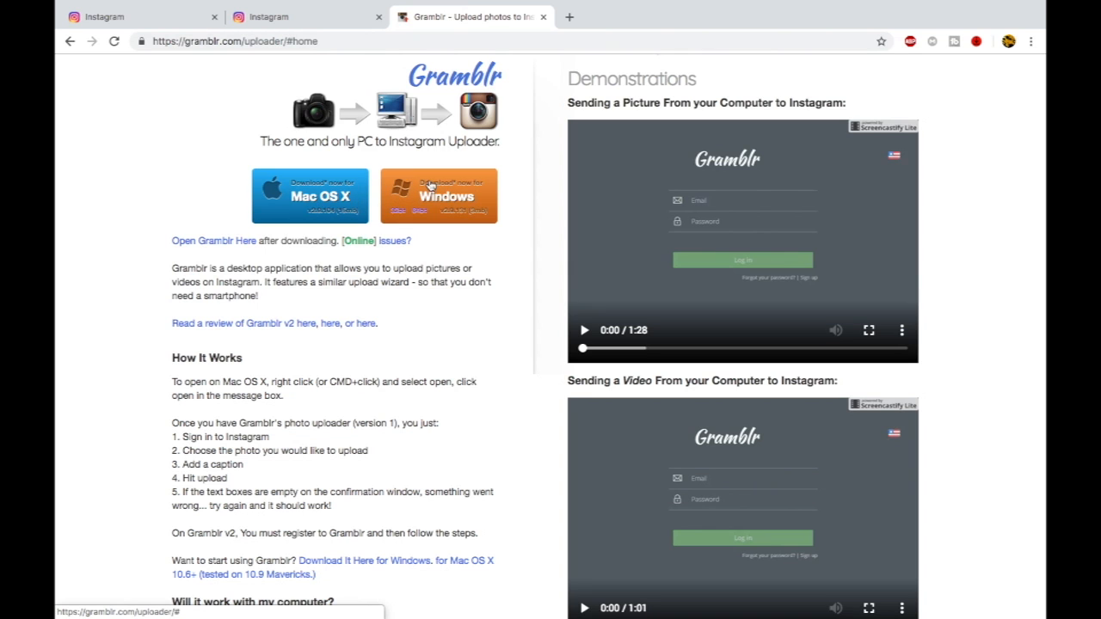
pyautogui.scroll(-3, 848, 357)
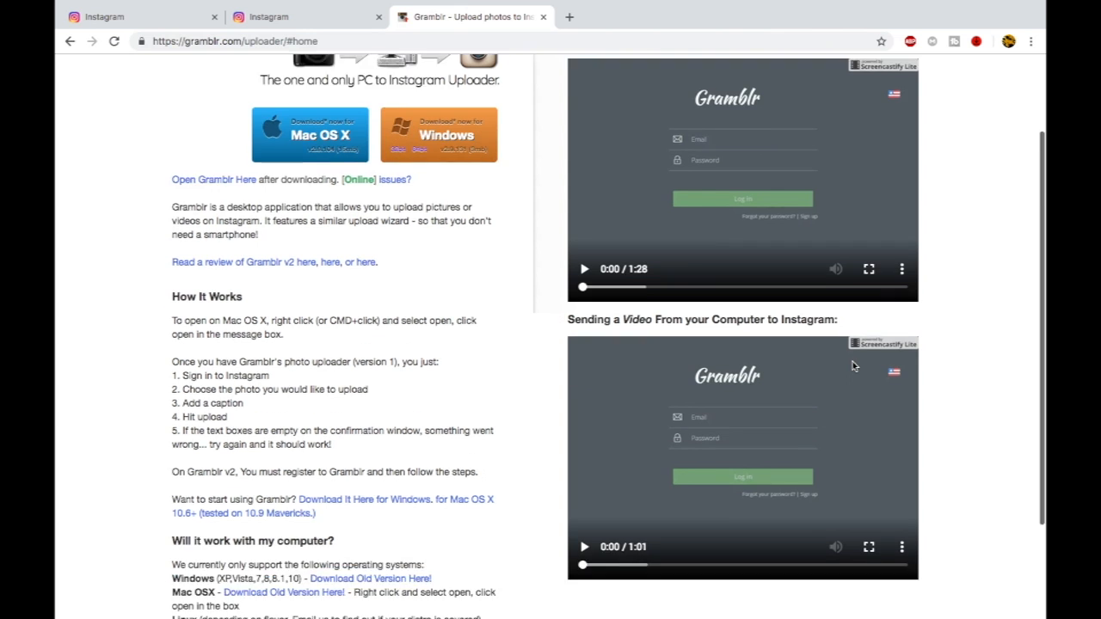
pyautogui.scroll(2, 853, 361)
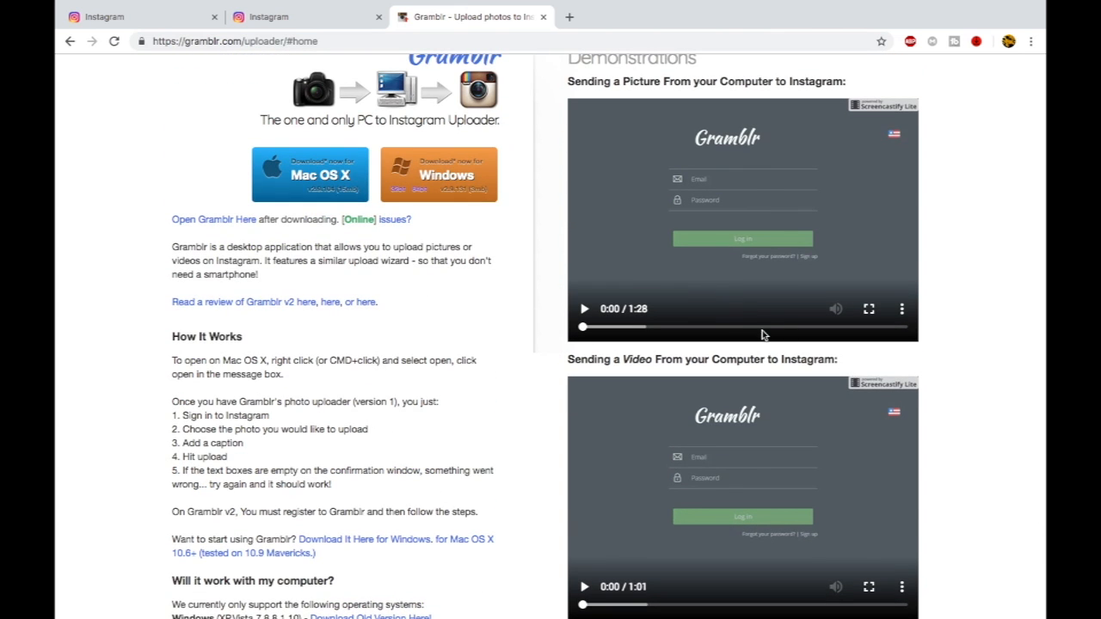
pyautogui.scroll(1, 761, 338)
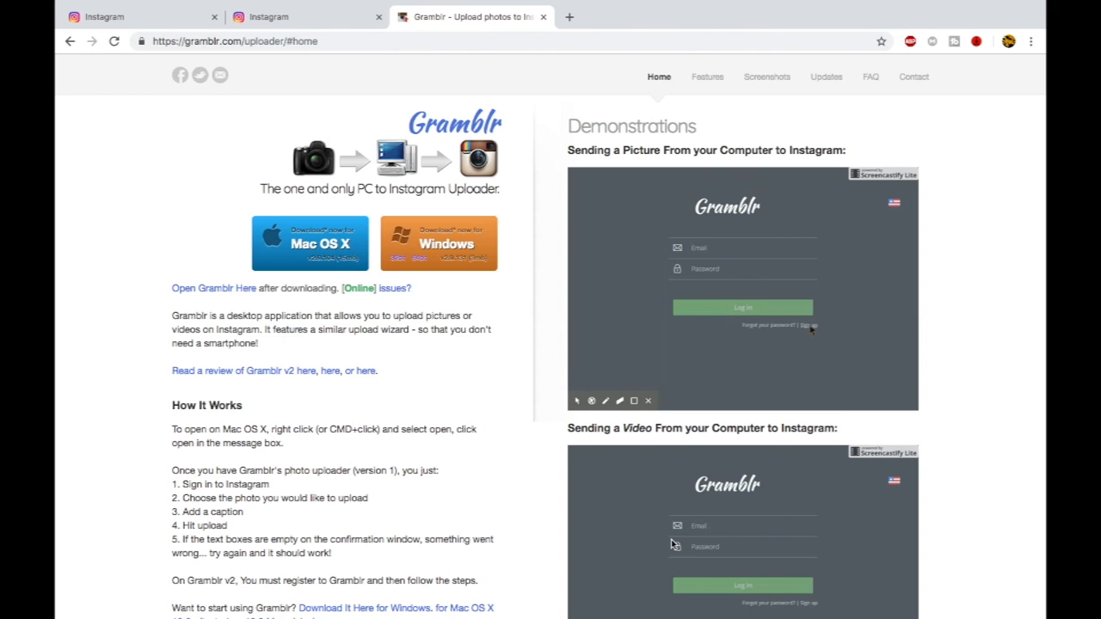
# Pause the video-upload and picture-upload demonstration videos on the Gramblr home page
pyautogui.scroll(-3, 596, 520)
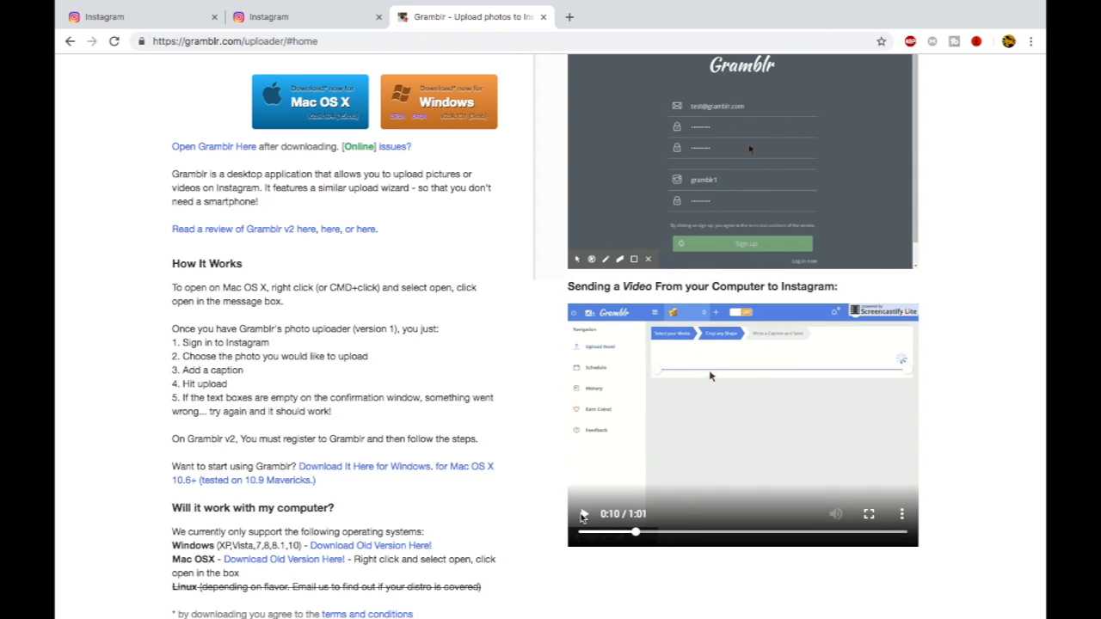
pyautogui.click(584, 515)
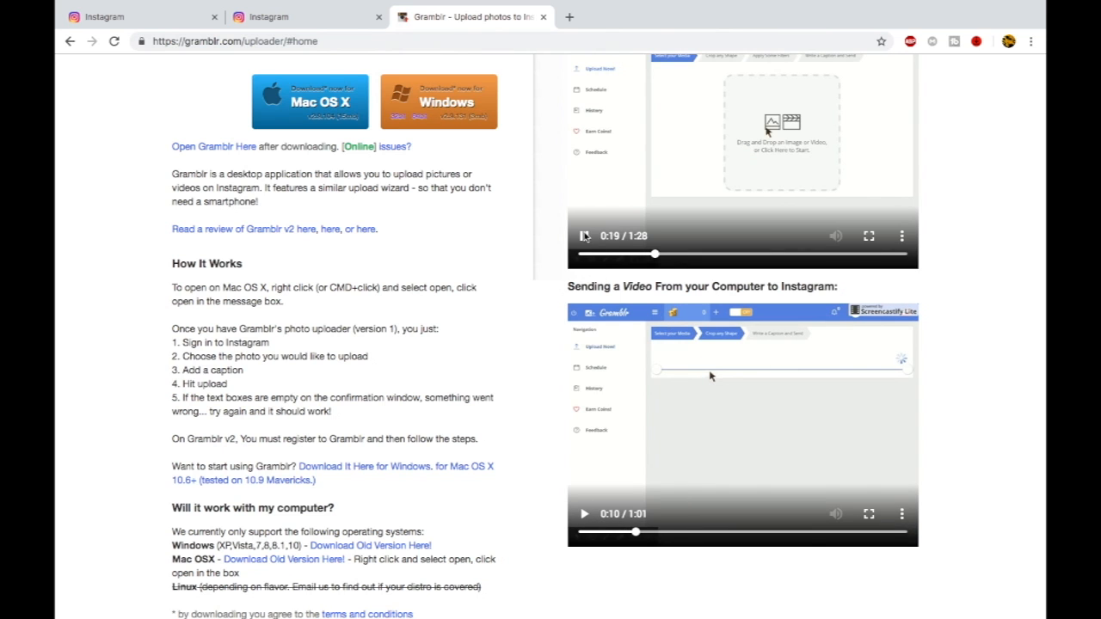
pyautogui.click(584, 235)
pyautogui.scroll(2, 584, 235)
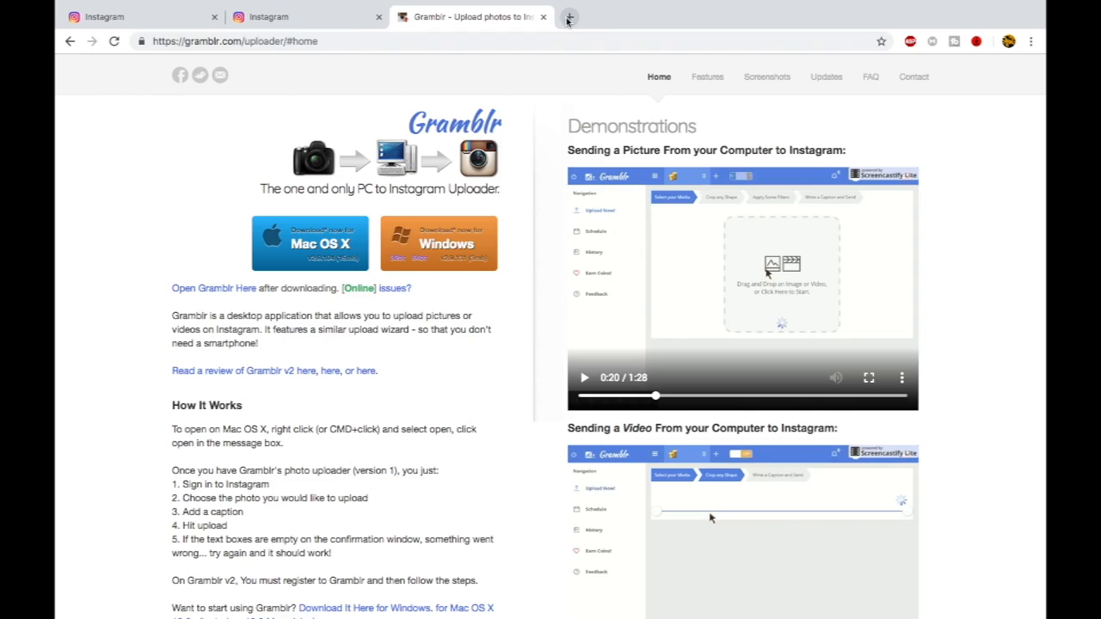
# Launch the installed Gramblr application and open its Earn Coins page
pyautogui.press('F4')
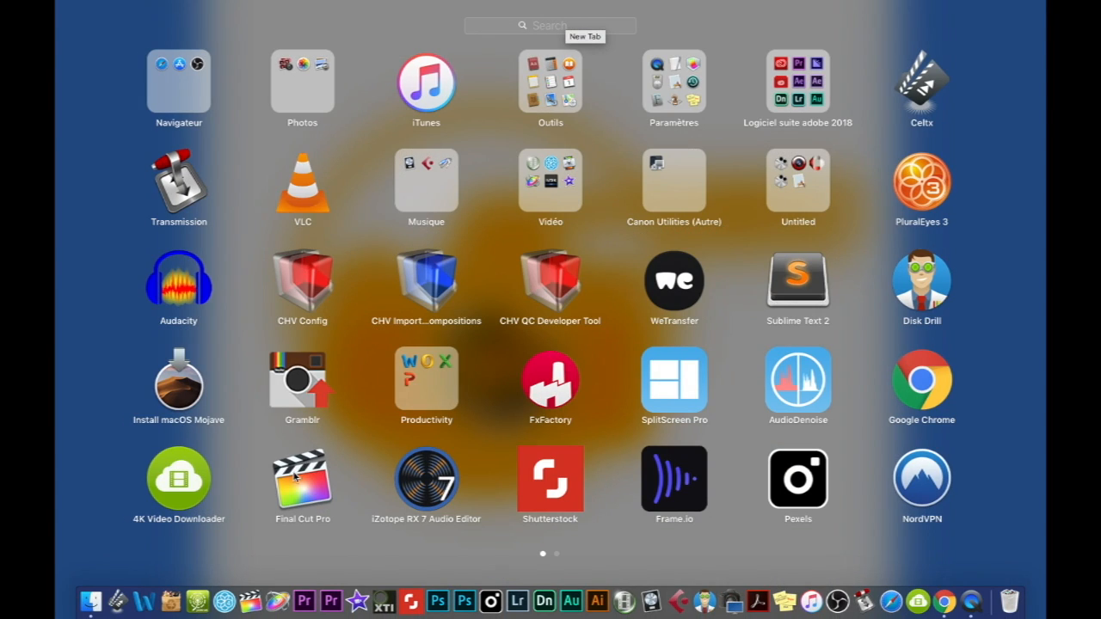
pyautogui.click(298, 385)
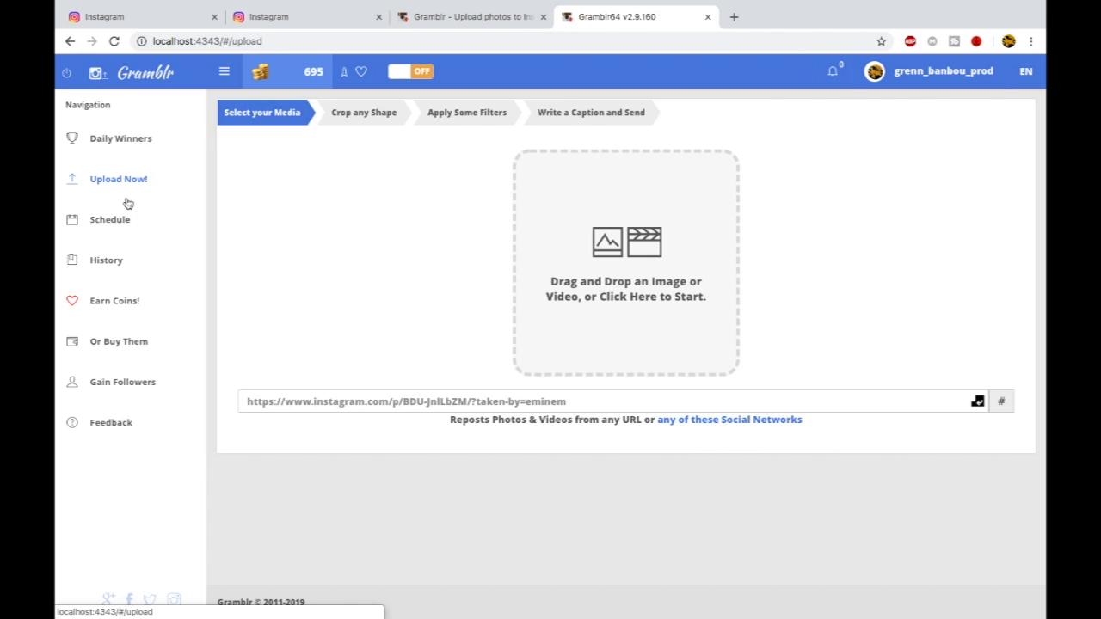
pyautogui.click(101, 304)
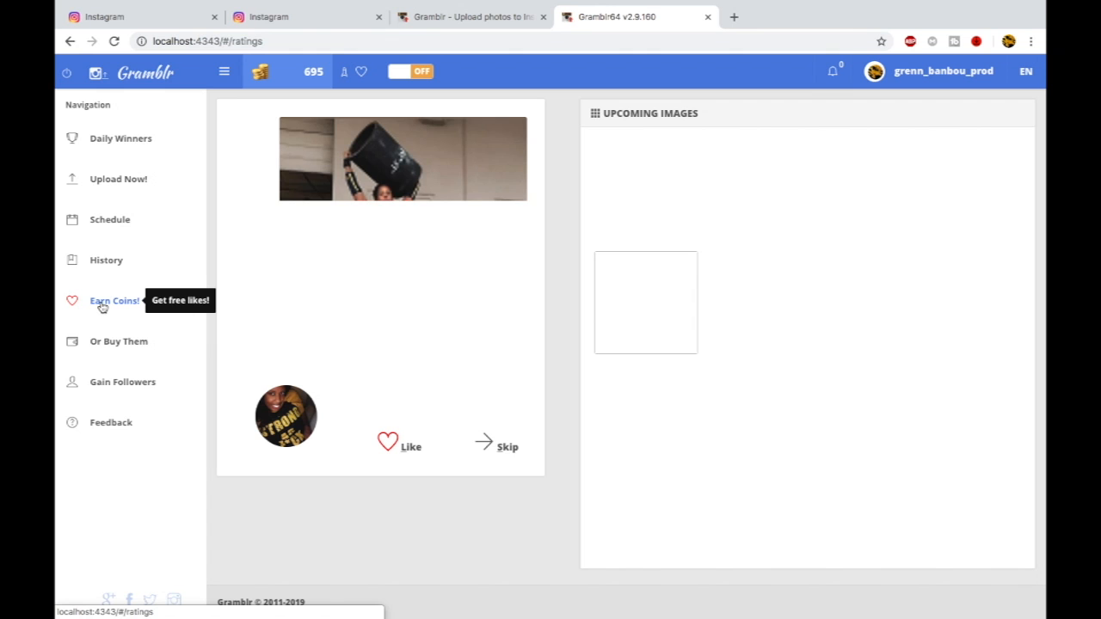
# Like the suggested pictures one after another to earn coins, and check the upload history
pyautogui.click(388, 444)
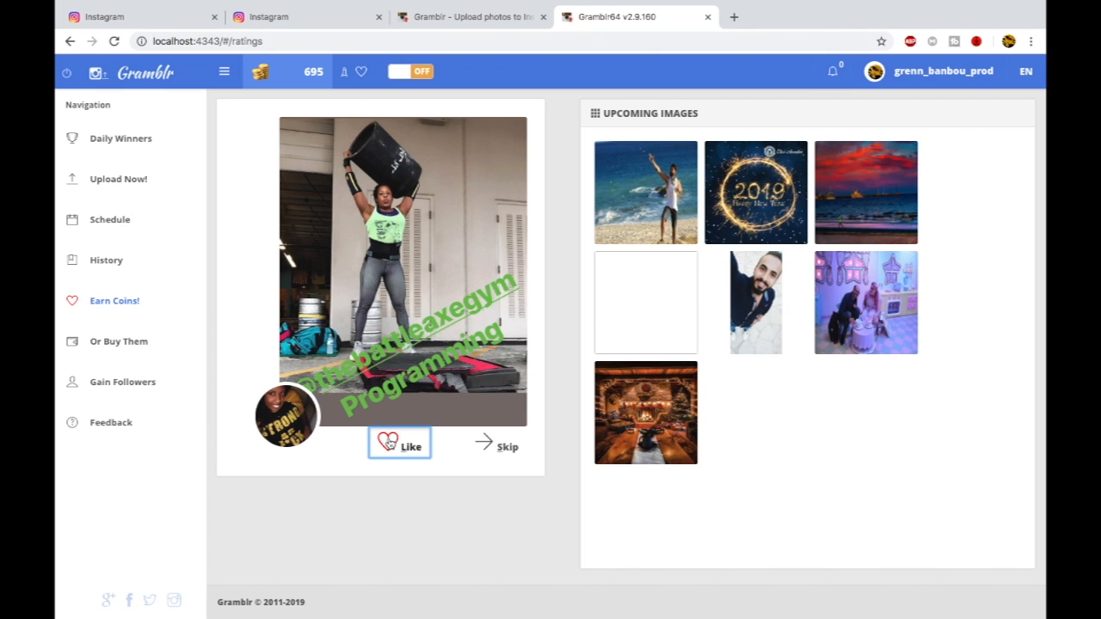
pyautogui.click(387, 441)
pyautogui.click(386, 441)
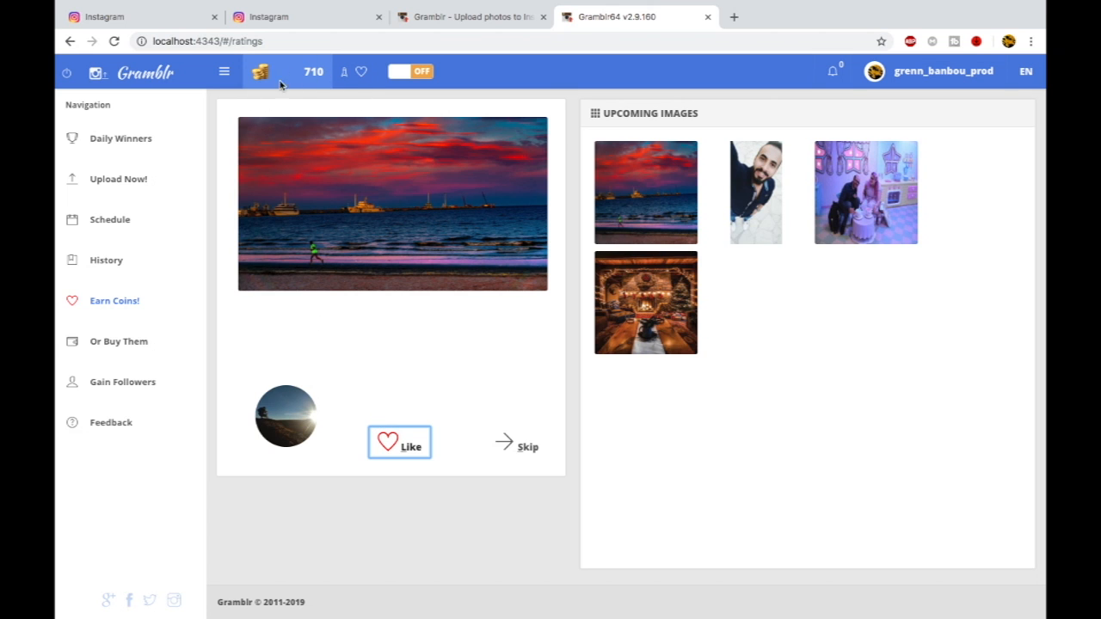
pyautogui.click(399, 448)
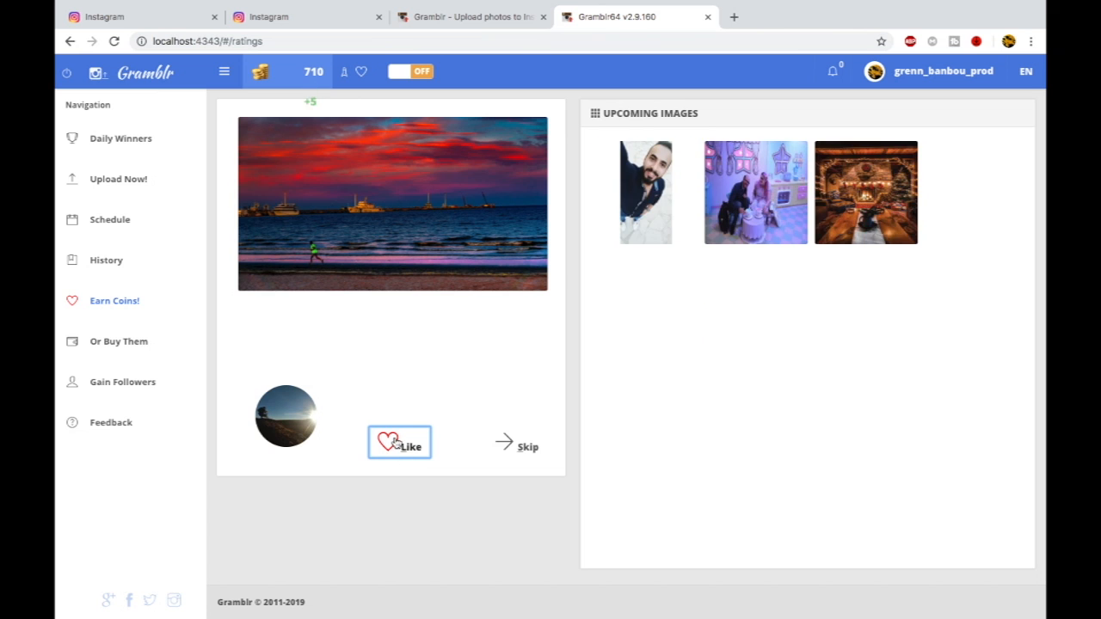
pyautogui.click(389, 445)
pyautogui.click(389, 445)
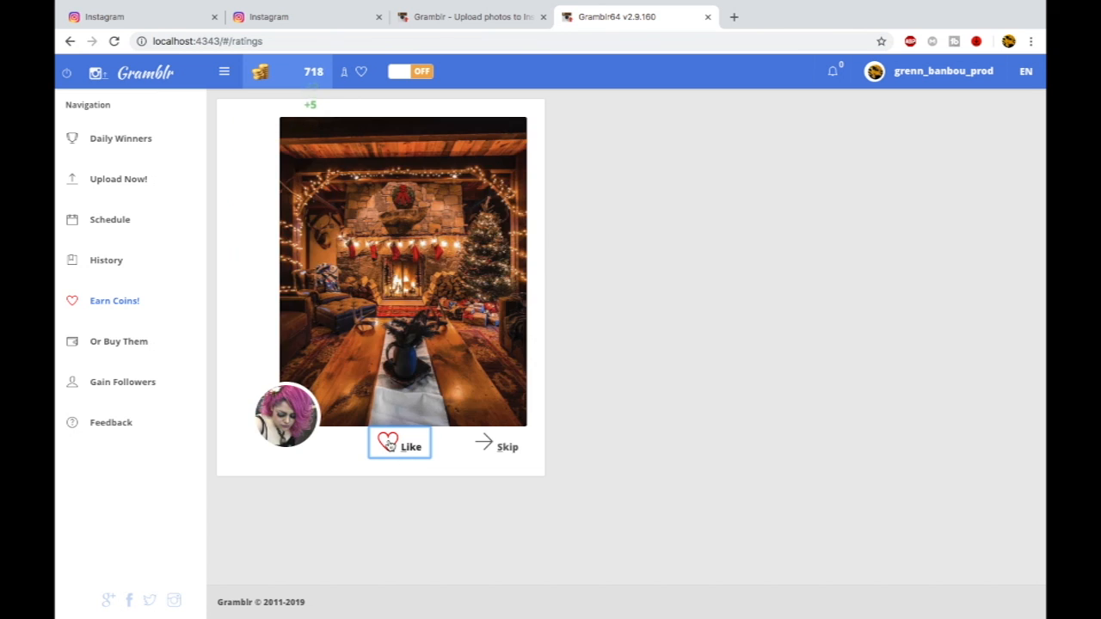
pyautogui.click(390, 444)
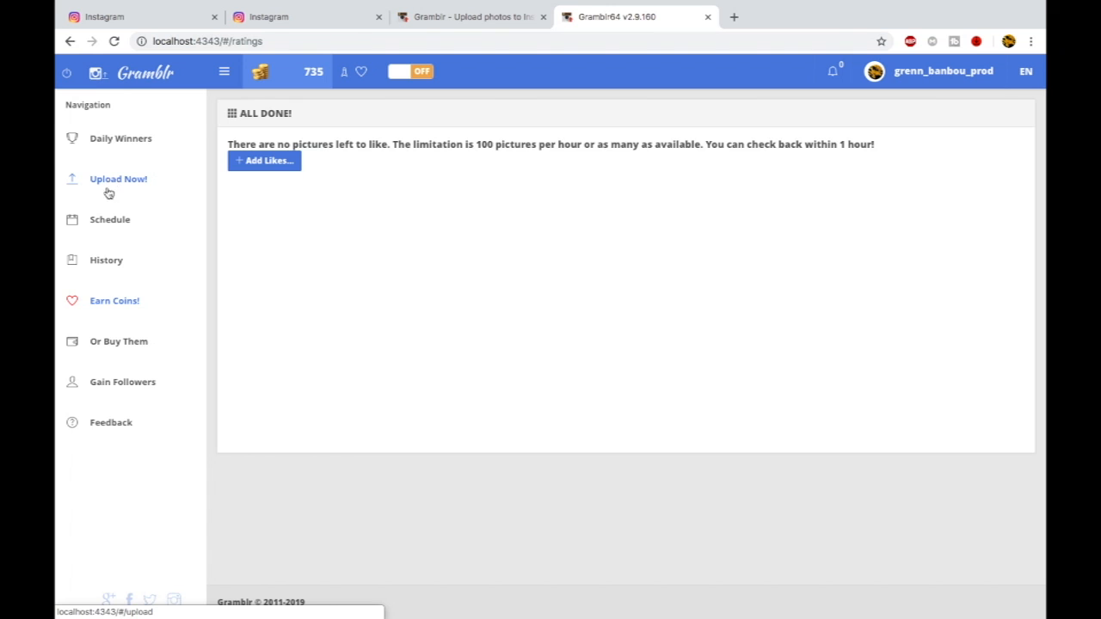
pyautogui.click(101, 267)
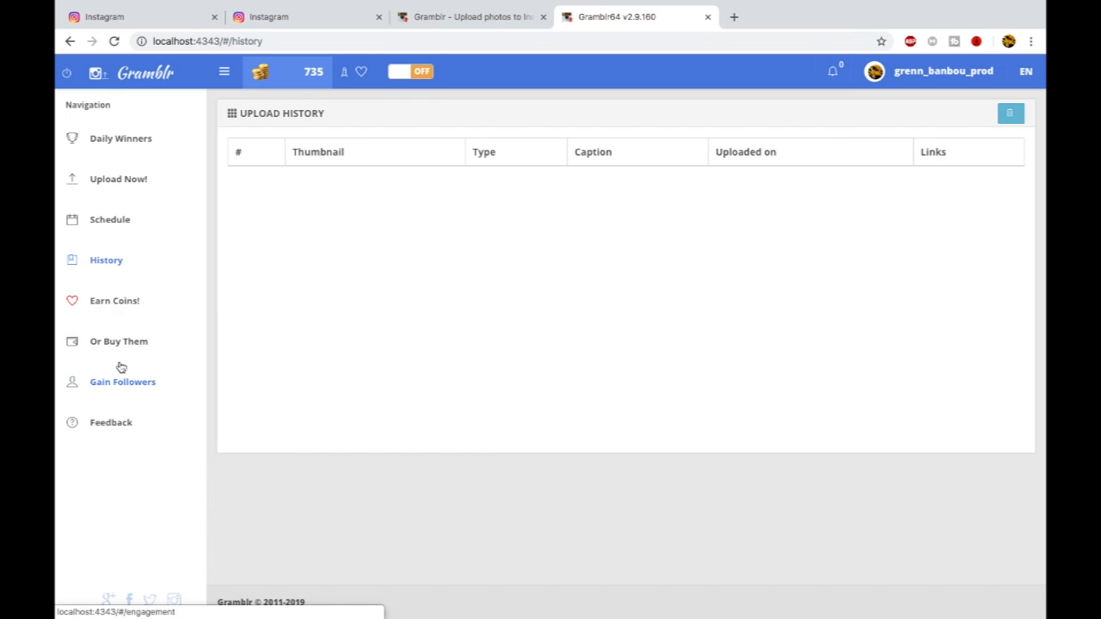
# Start a new upload and load IMG_0795.jpg from the Pictures folder after previewing it
pyautogui.click(110, 182)
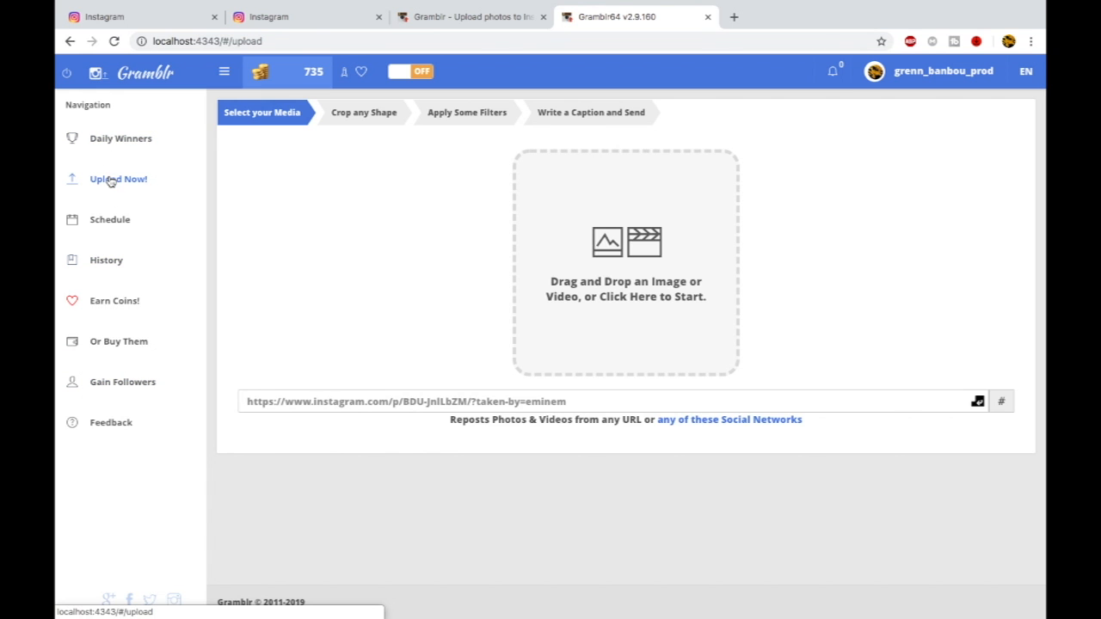
pyautogui.click(621, 276)
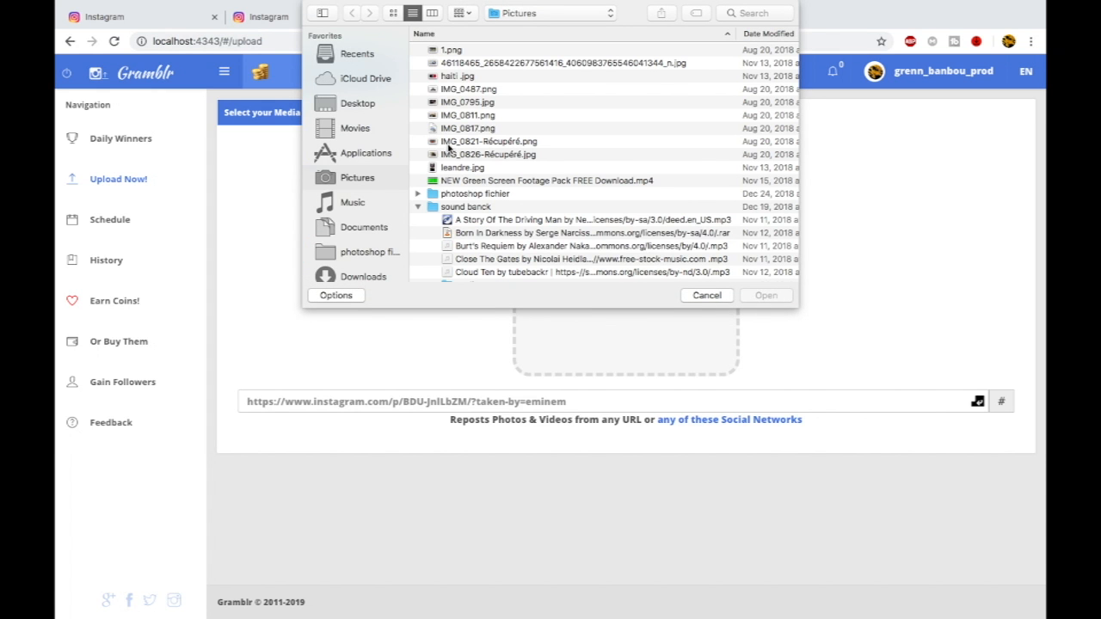
pyautogui.click(453, 102)
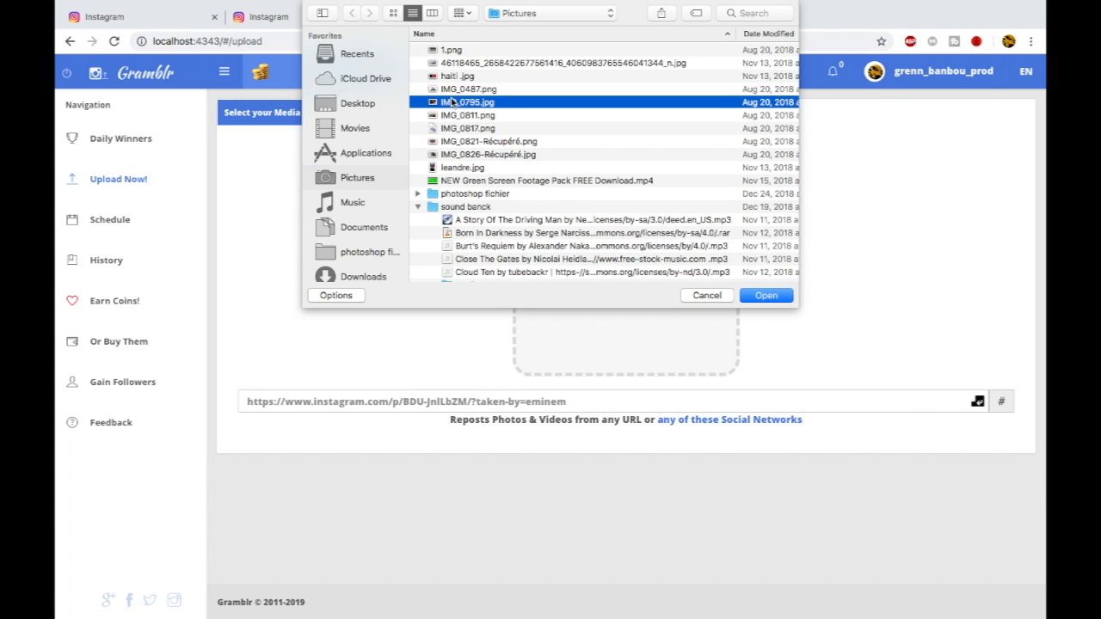
pyautogui.press('space')
pyautogui.press('space')
pyautogui.click(765, 296)
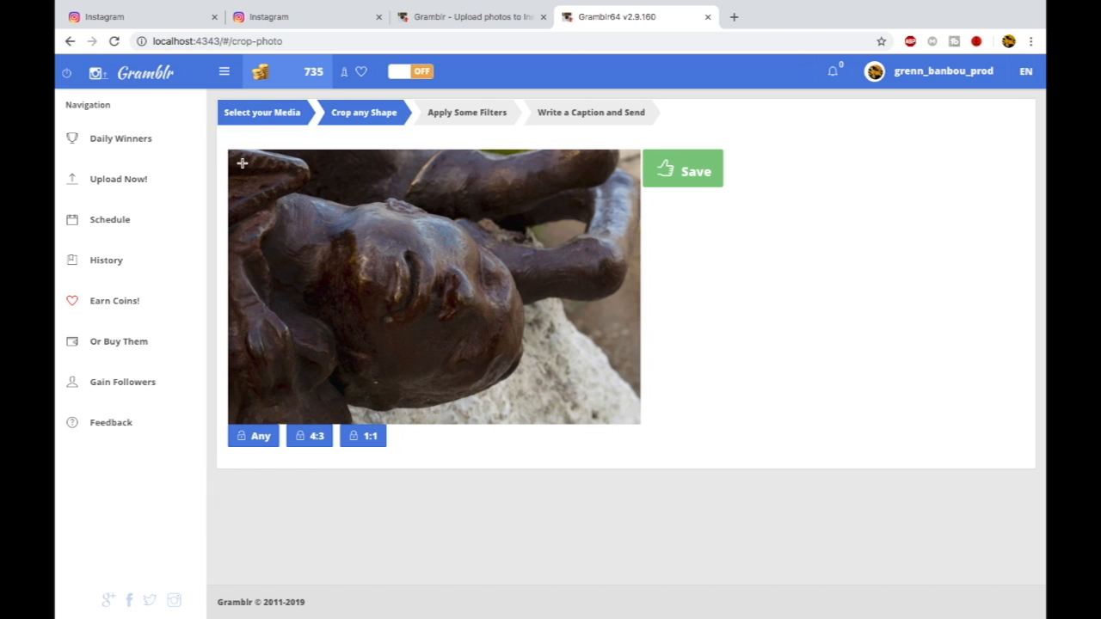
# Crop the photo to its full frame and continue without adding filters or motion
pyautogui.moveTo(231, 154); pyautogui.dragTo(641, 428)
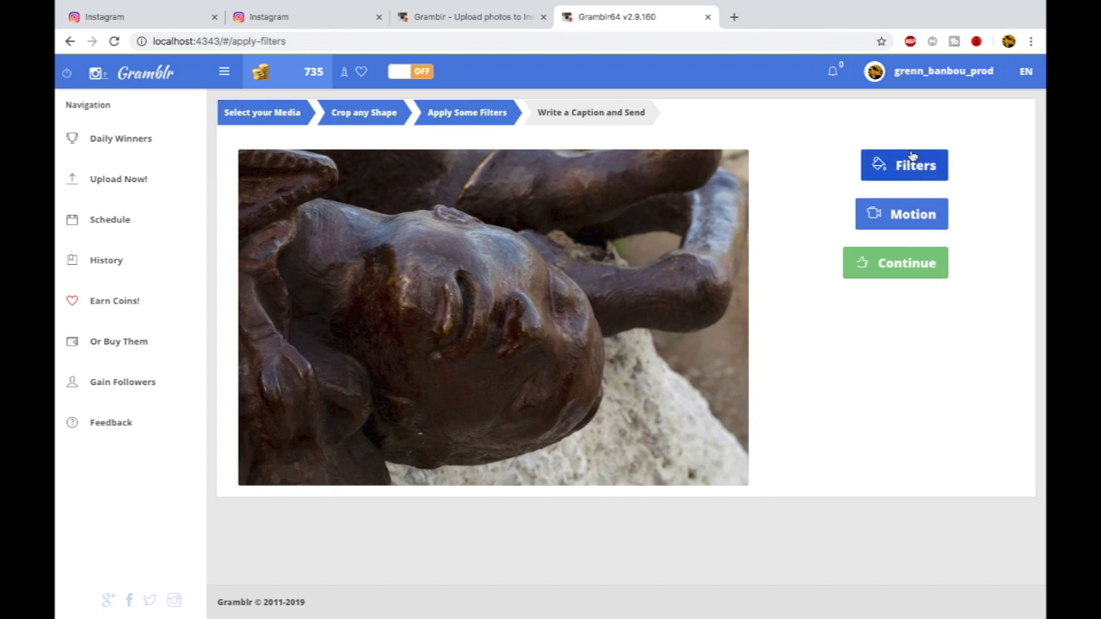
pyautogui.click(906, 266)
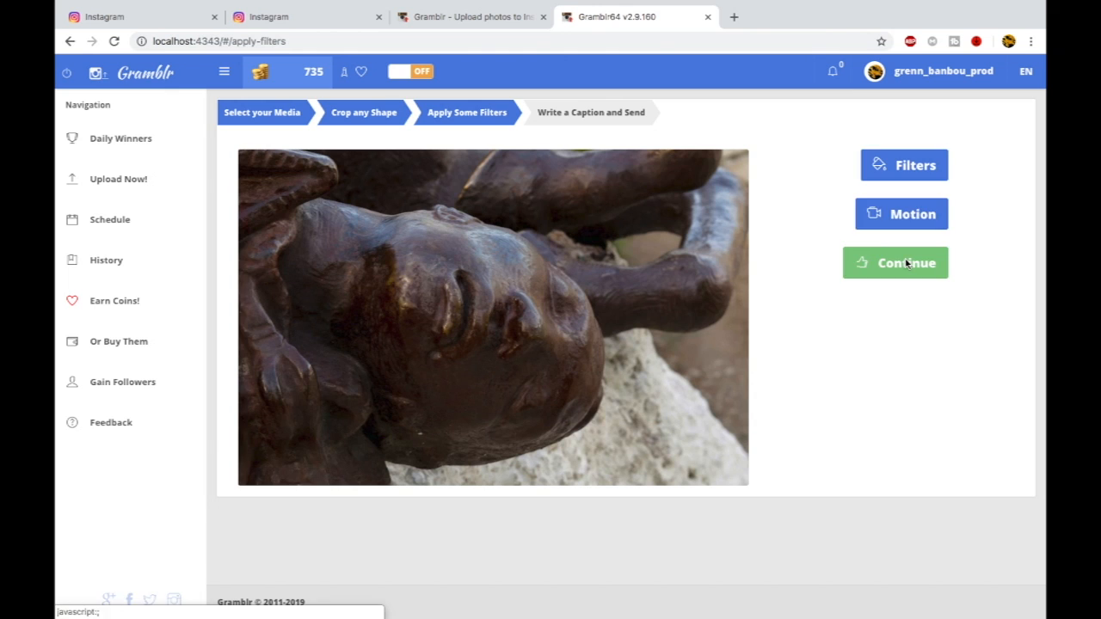
# Write the caption "monument vertiere" followed by a column of single dots on separate lines
pyautogui.click(677, 234)
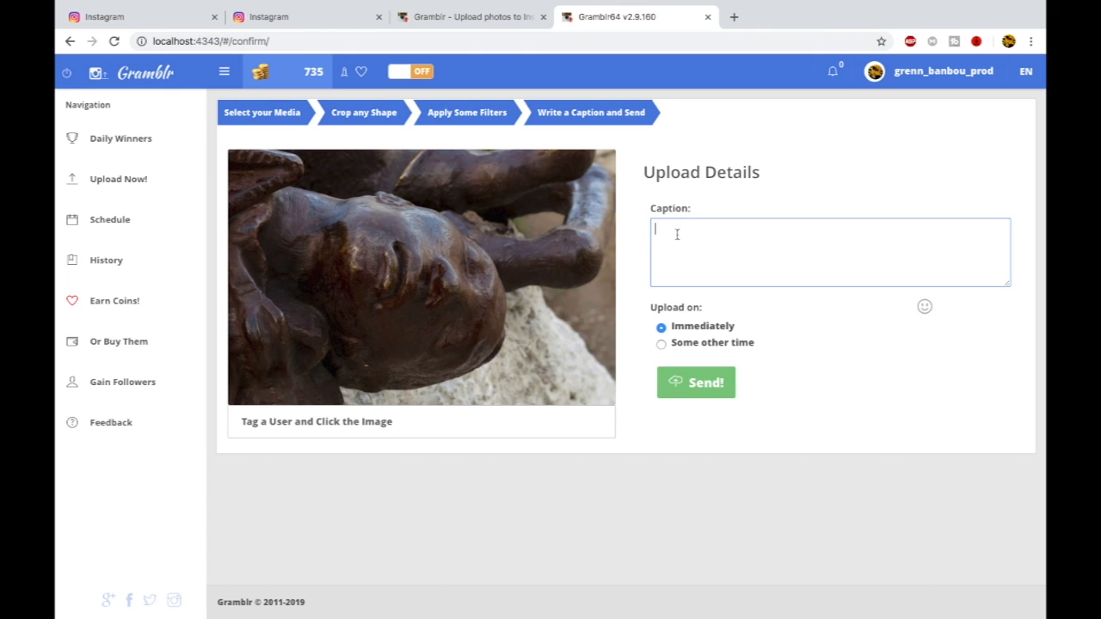
pyautogui.write('mom')
pyautogui.press('BackSpace')
pyautogui.write('nus')
pyautogui.press('BackSpace')
pyautogui.write('ment vertiere')
pyautogui.press('Return')
pyautogui.write('.')
pyautogui.press('Return')
pyautogui.write('.')
pyautogui.press('Return')
pyautogui.write('.')
pyautogui.press('Return')
pyautogui.write('.')
pyautogui.press('Return')
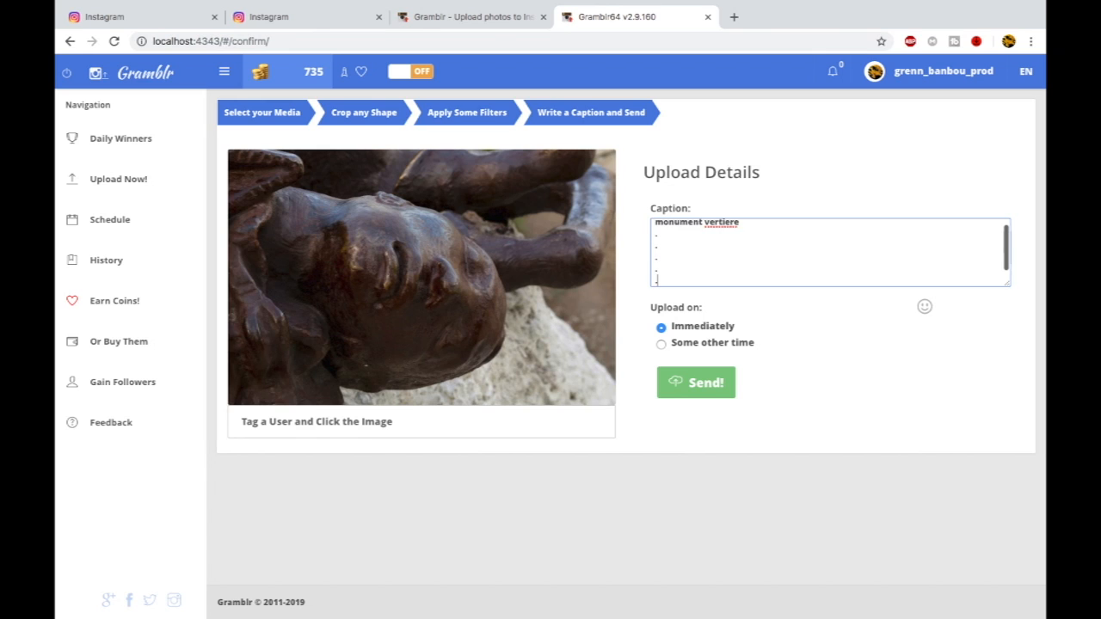
pyautogui.write('.')
pyautogui.press('Return')
pyautogui.write('.')
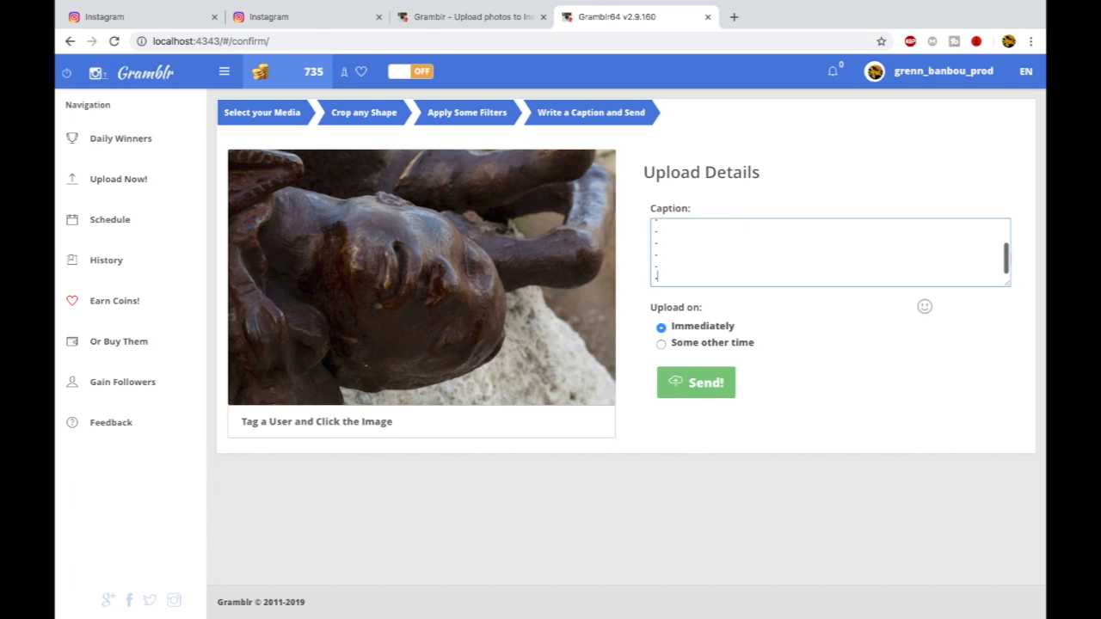
# Add the hashtags #monument and #Vertiere on separate lines below the dots, and enlarge the caption box to show the whole text
pyautogui.press('Return')
pyautogui.write('#monmu')
pyautogui.press('BackSpace')
pyautogui.press('BackSpace')
pyautogui.write('ument')
pyautogui.press('Return')
pyautogui.write('#Vertiee')
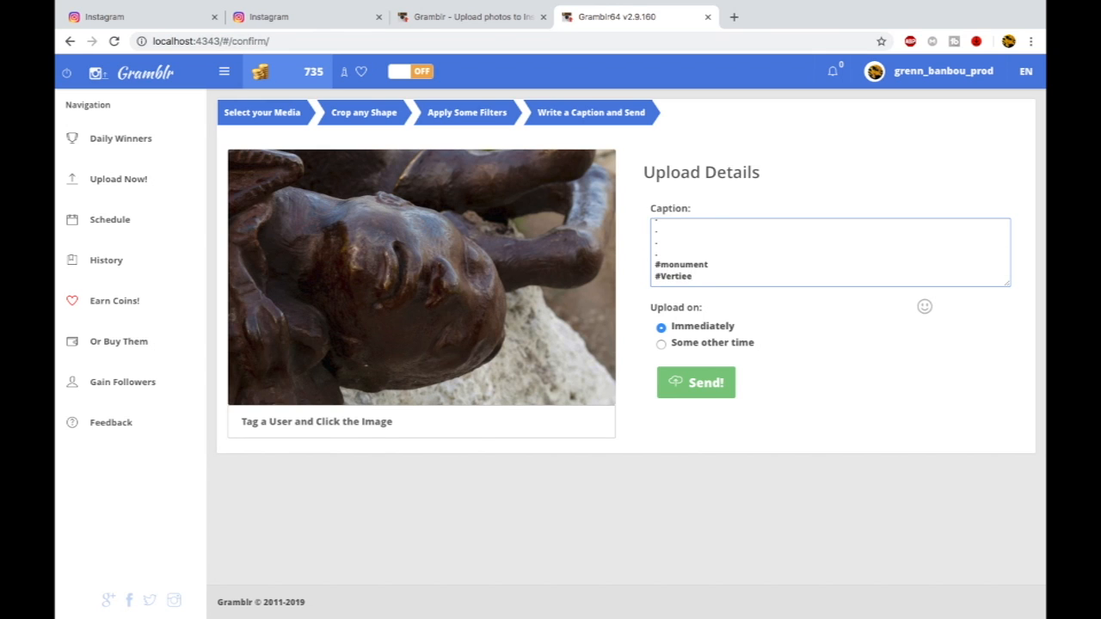
pyautogui.press('BackSpace')
pyautogui.write('re')
pyautogui.moveTo(1009, 289); pyautogui.dragTo(1010, 412)
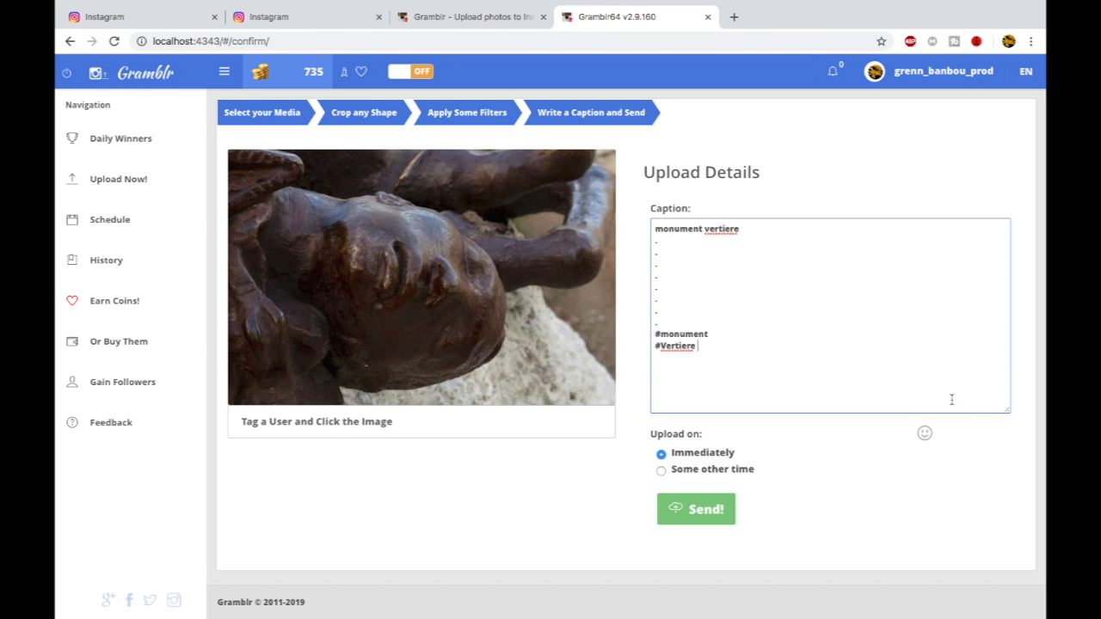
# Switch the upload from immediate to some other time and set the scheduled hour to 16
pyautogui.click(661, 471)
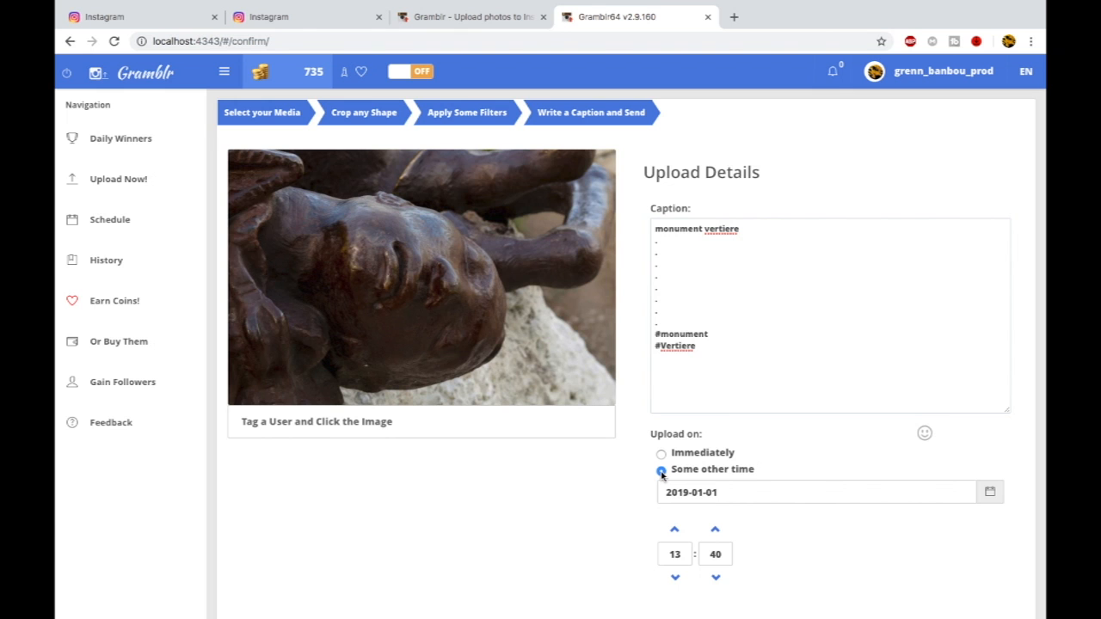
pyautogui.scroll(-3, 661, 474)
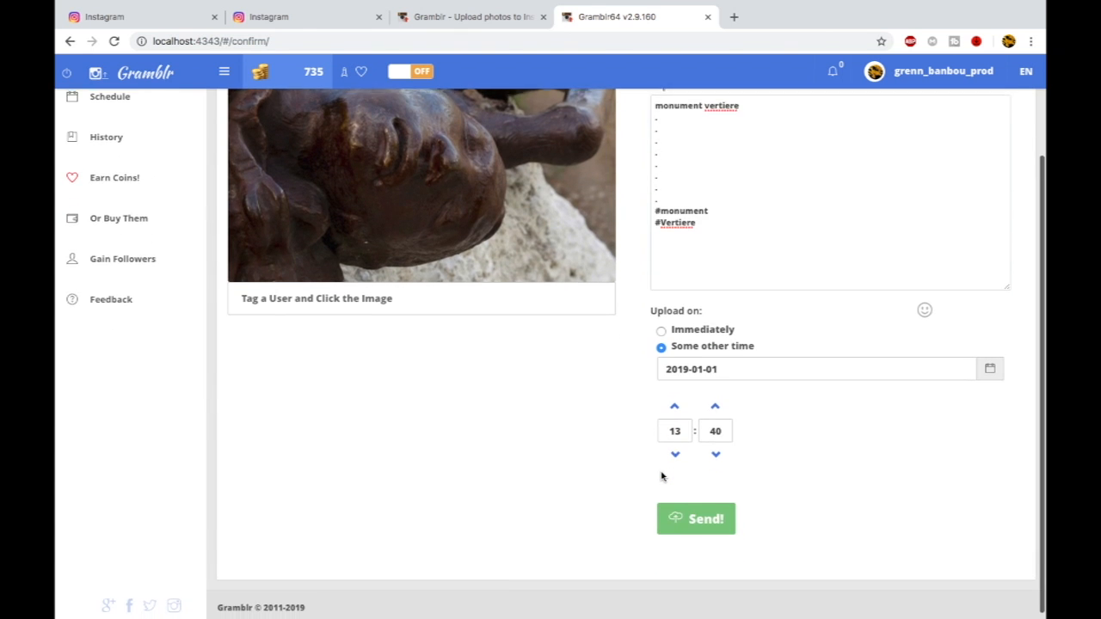
pyautogui.scroll(2, 661, 474)
pyautogui.scroll(-3, 661, 475)
pyautogui.scroll(2, 661, 477)
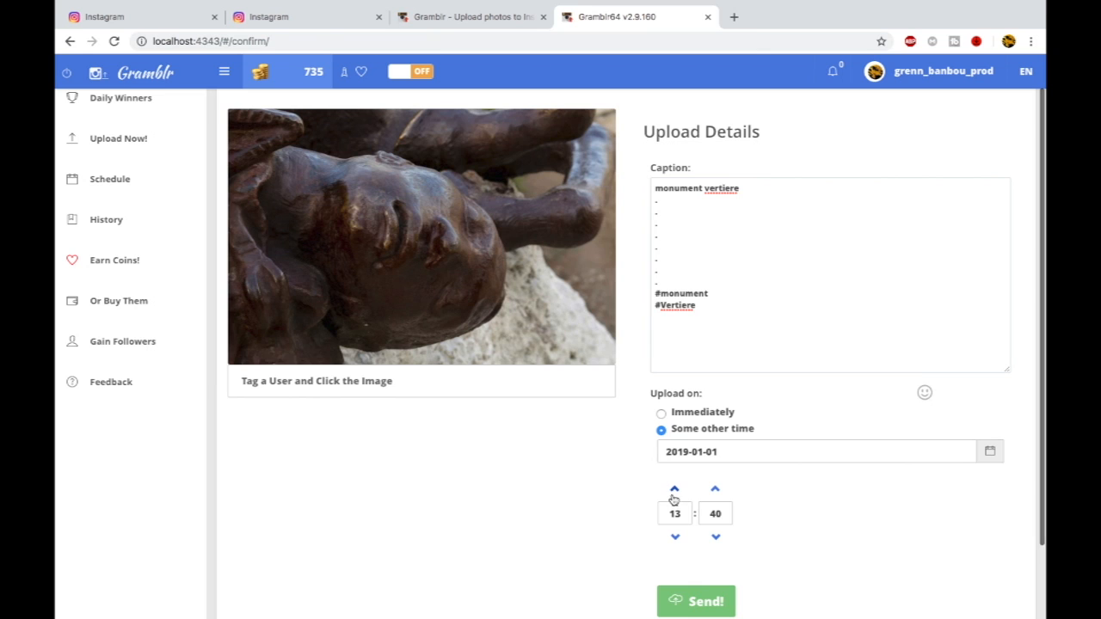
pyautogui.click(675, 489)
pyautogui.click(675, 489)
pyautogui.click(674, 489)
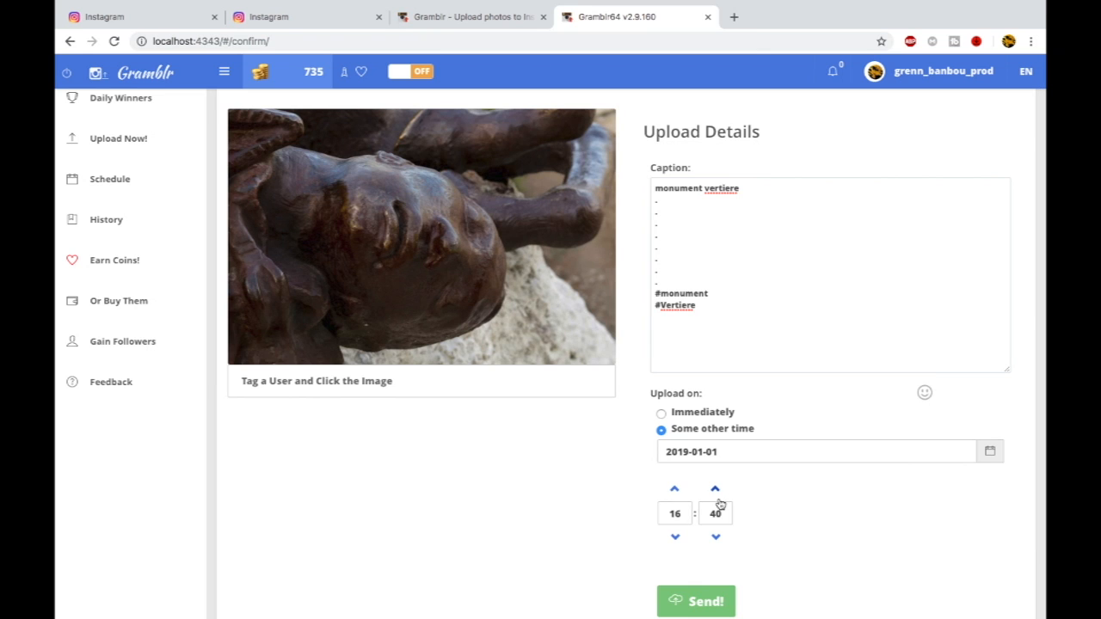
pyautogui.scroll(-2, 715, 535)
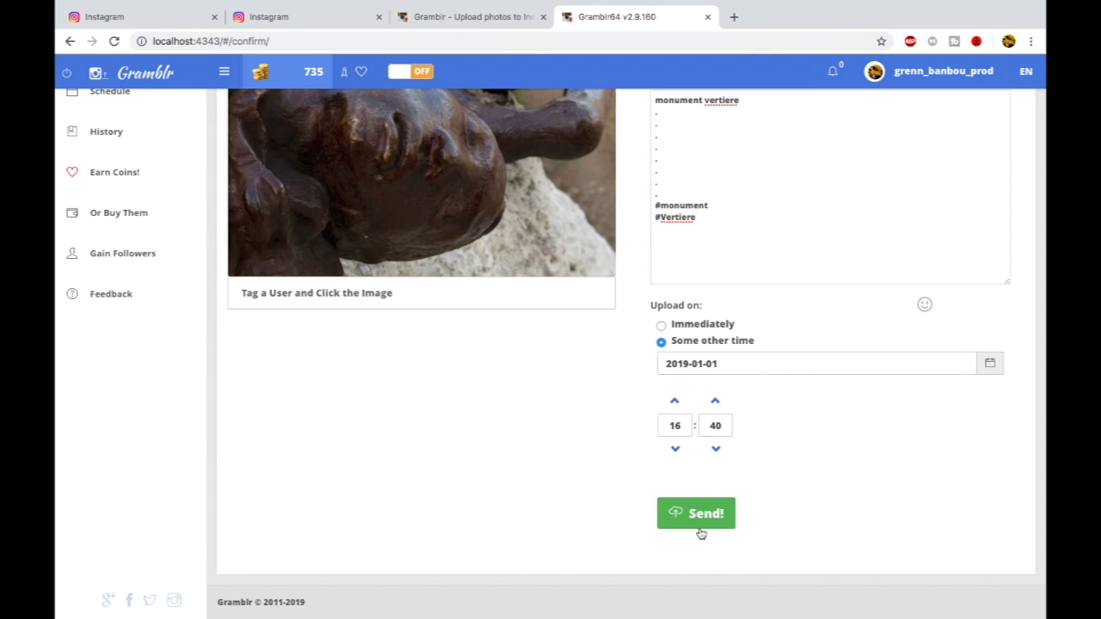
# Try to send the scheduled photo and look over its caption, date and time
pyautogui.click(700, 529)
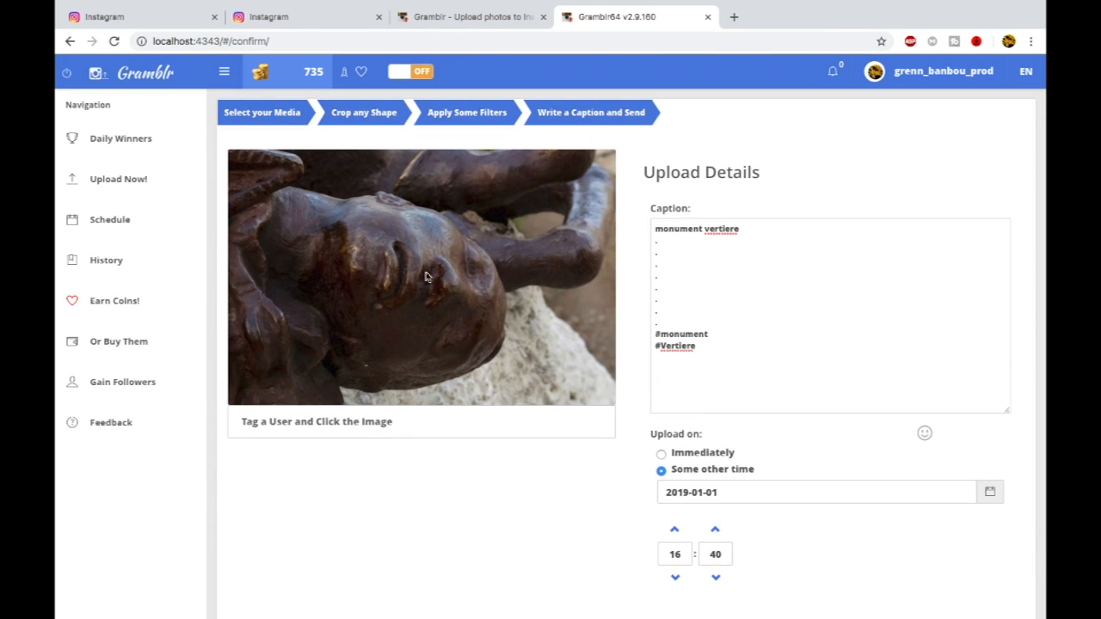
pyautogui.scroll(-2, 420, 254)
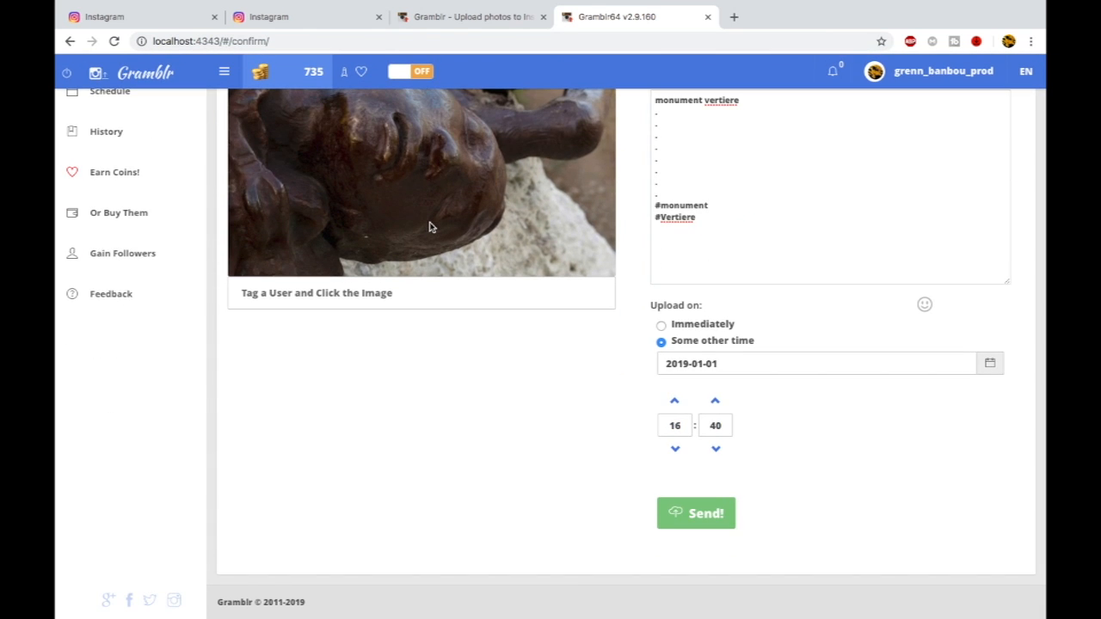
pyautogui.scroll(2, 435, 245)
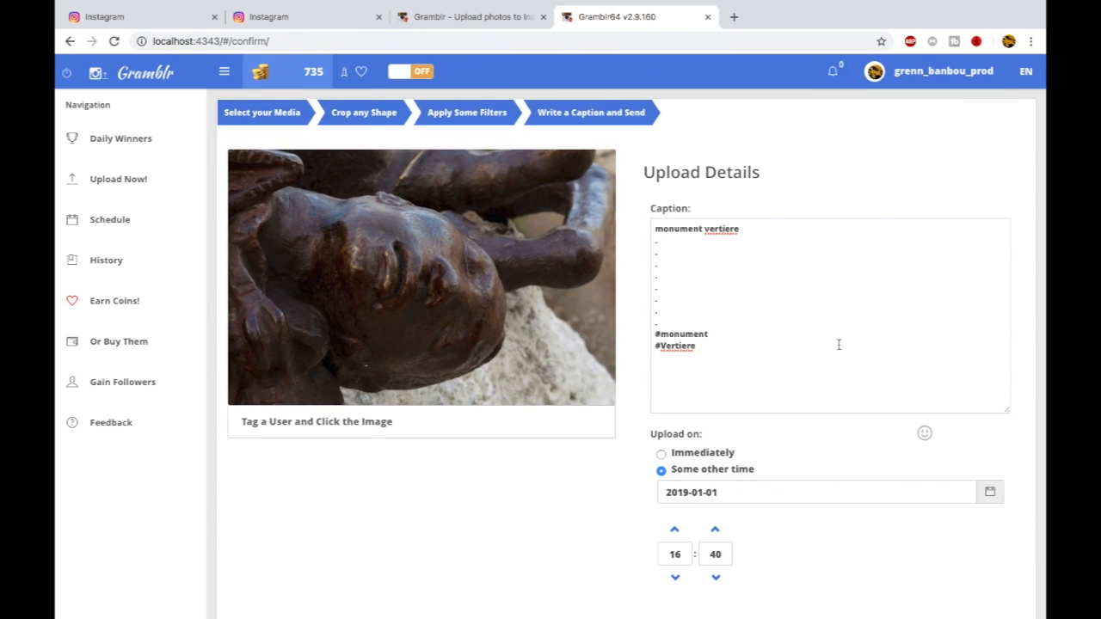
pyautogui.scroll(-2, 840, 349)
pyautogui.scroll(2, 839, 346)
pyautogui.scroll(-1, 379, 282)
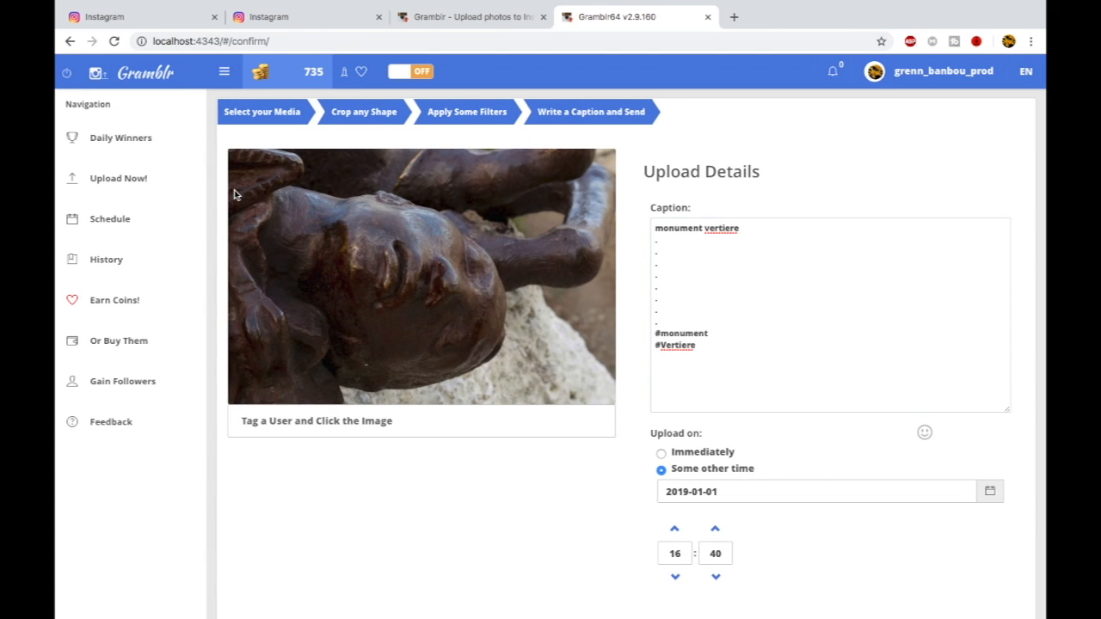
# Start a new upload and browse the Movies folder for a video, selecting "CONSEIL ATYS PANCH .mov"
pyautogui.click(135, 177)
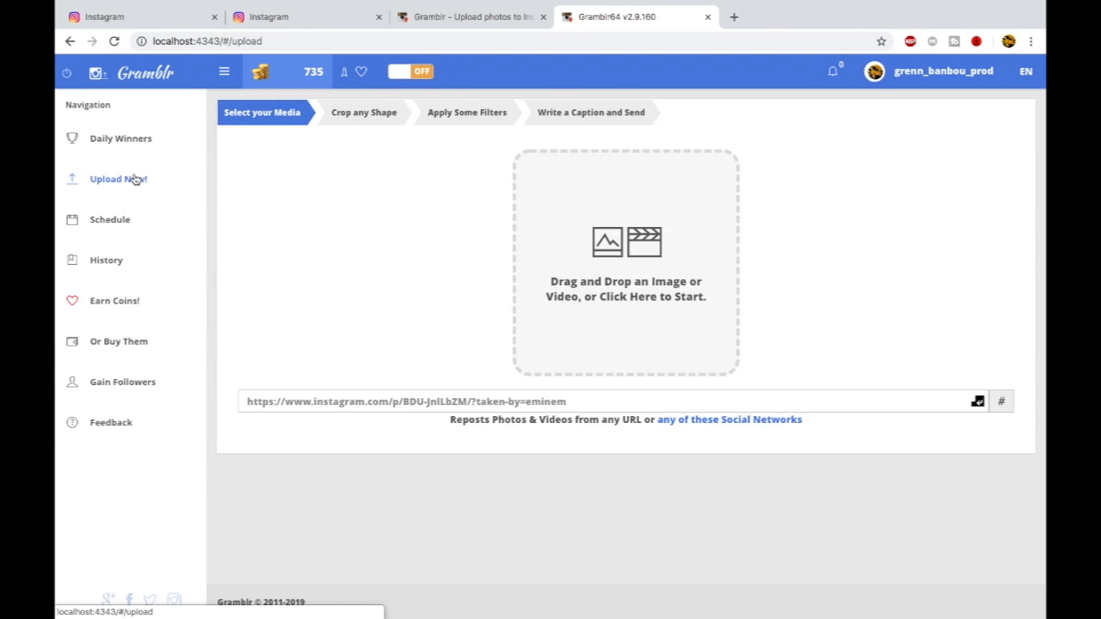
pyautogui.click(633, 259)
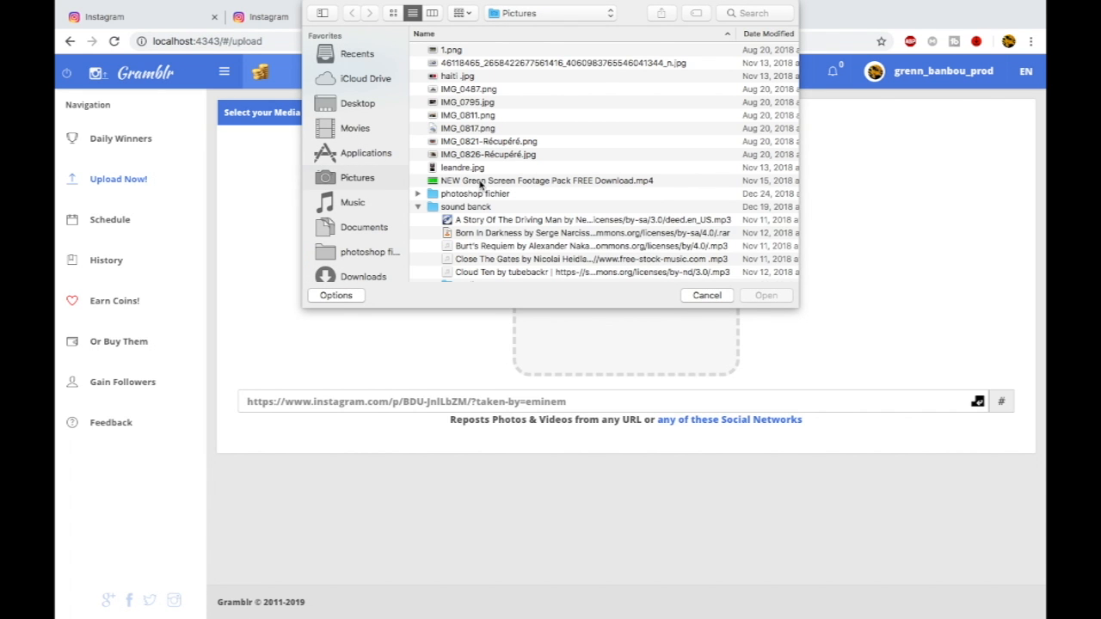
pyautogui.click(359, 133)
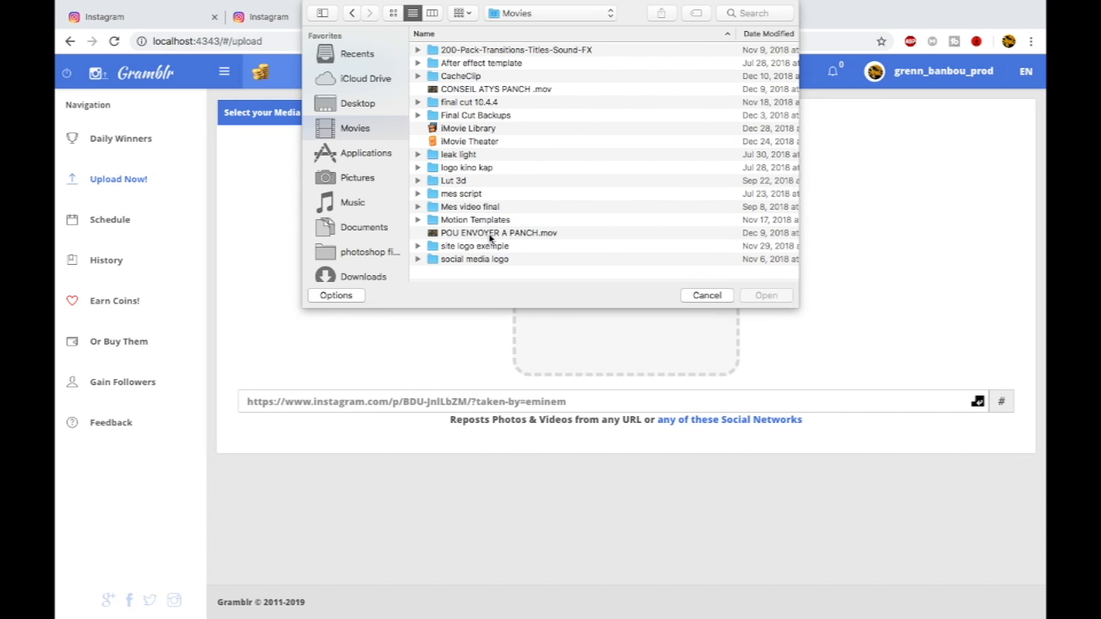
pyautogui.click(475, 90)
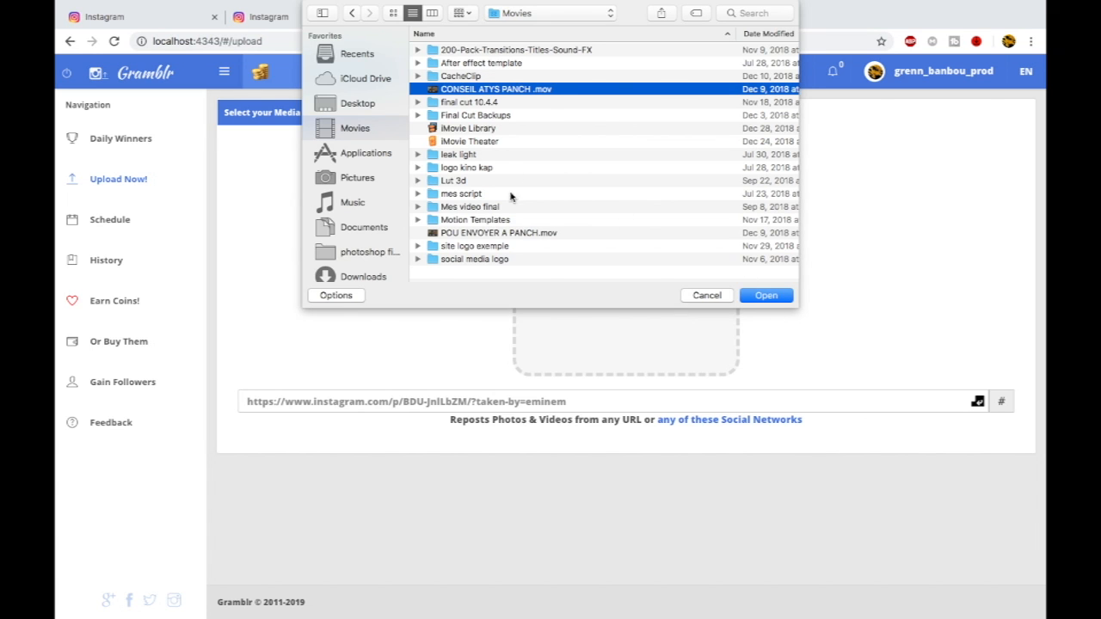
pyautogui.scroll(-1, 507, 211)
# Load the video "follow grenn Banbou .mov" from the "Mon bureau" folder on the Desktop
pyautogui.click(359, 103)
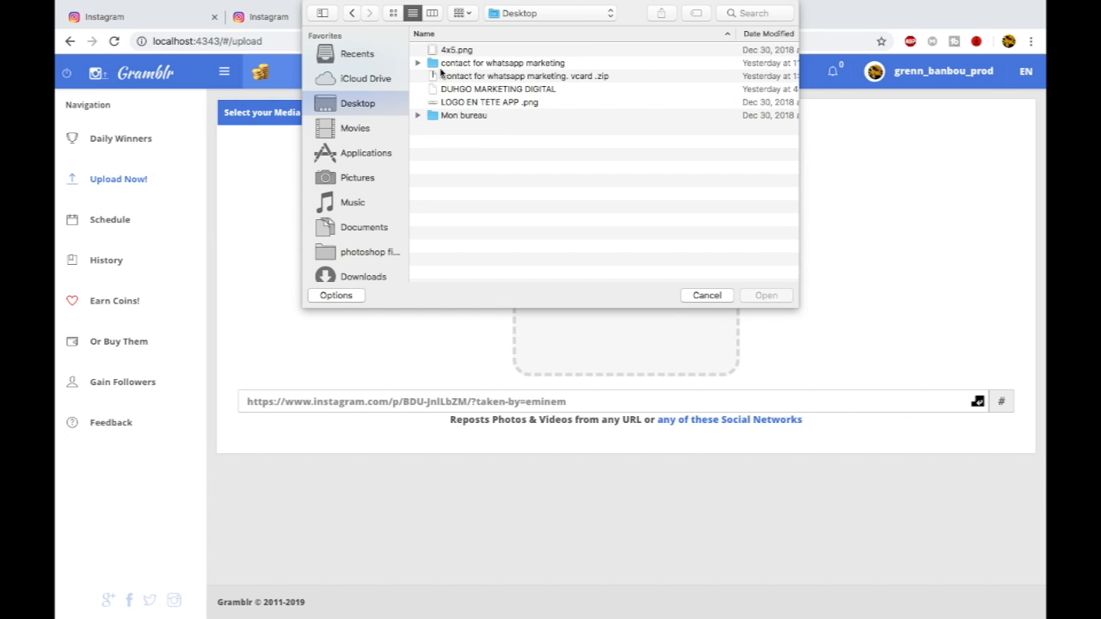
pyautogui.click(418, 115)
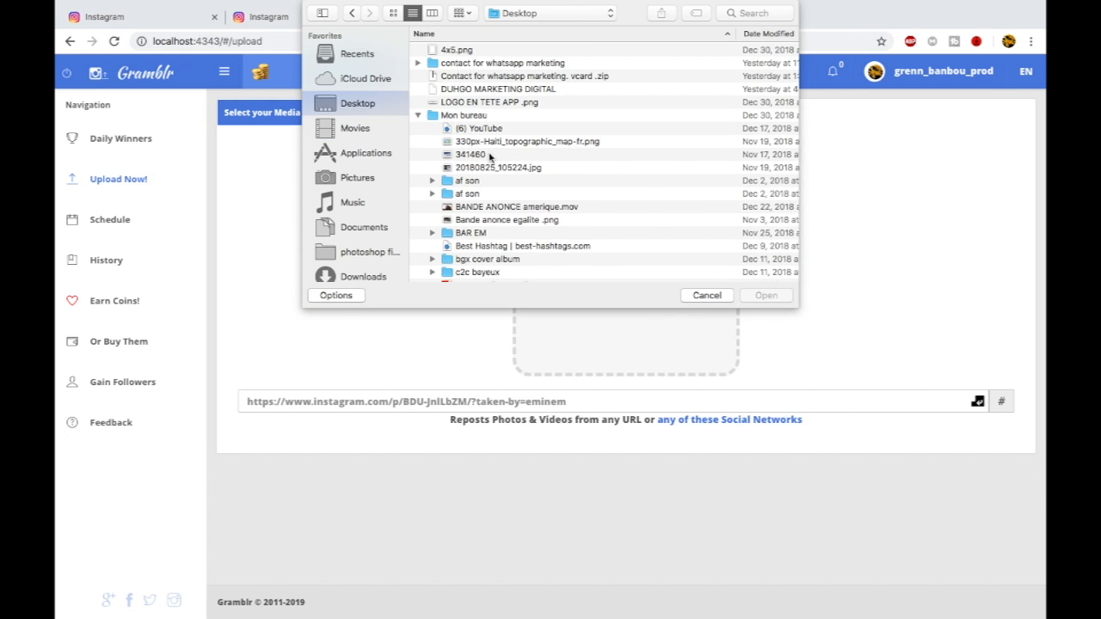
pyautogui.scroll(-3, 491, 180)
pyautogui.scroll(-1, 490, 179)
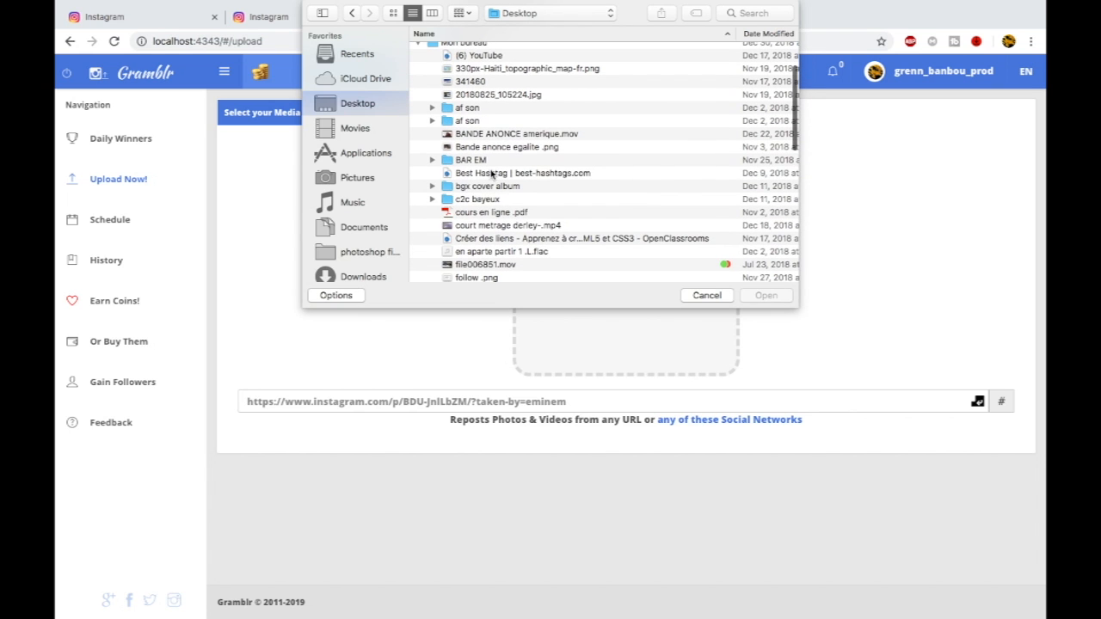
pyautogui.scroll(-2, 518, 168)
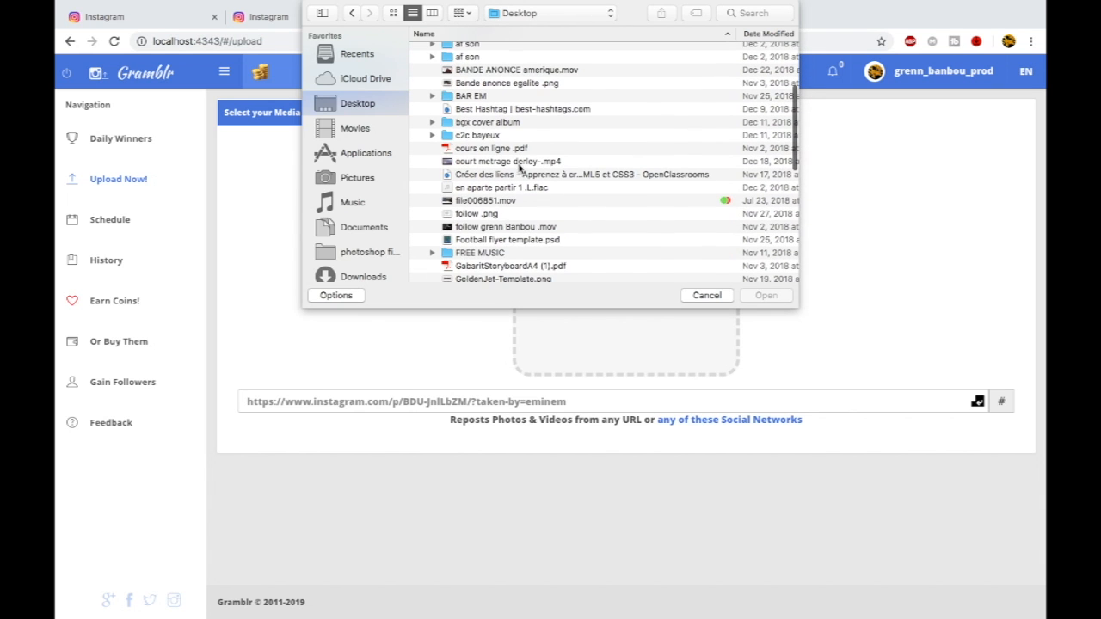
pyautogui.scroll(-1, 504, 229)
pyautogui.click(501, 212)
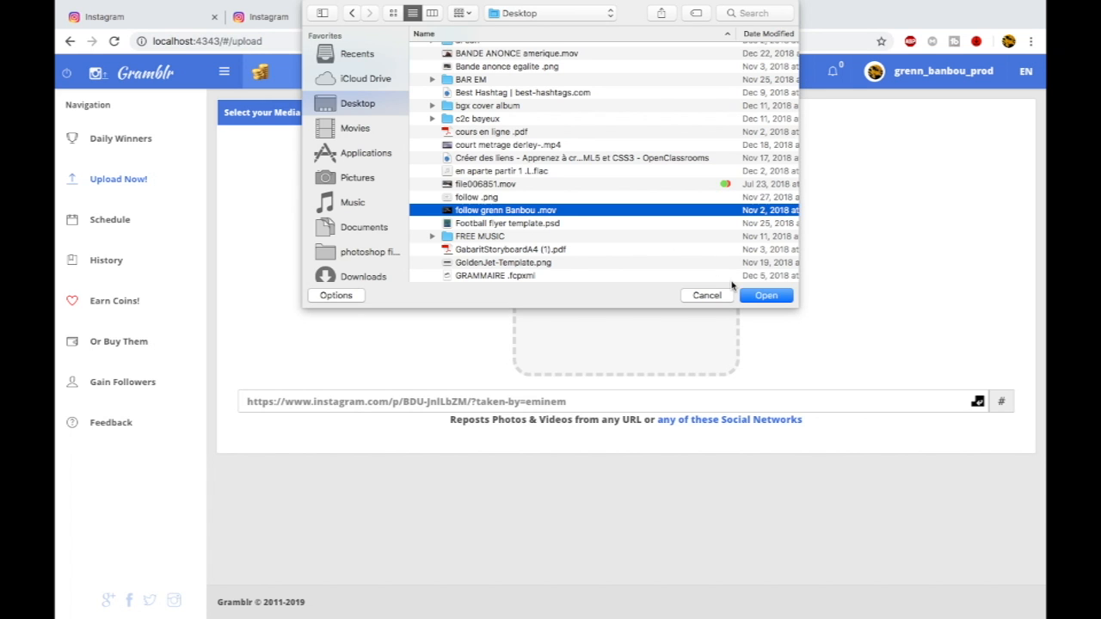
pyautogui.click(766, 296)
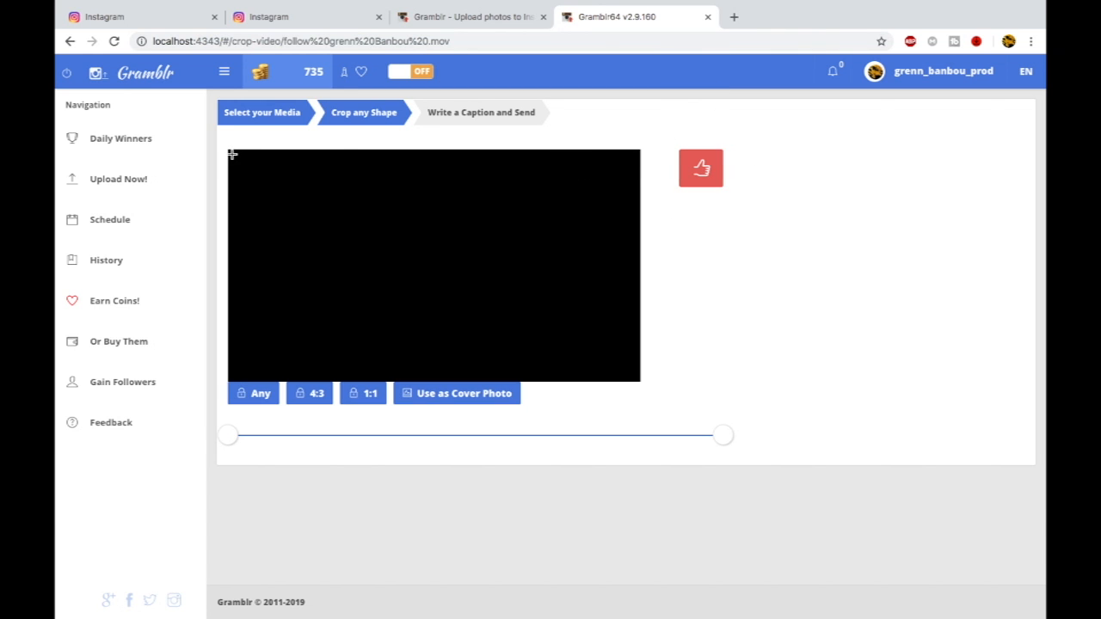
pyautogui.moveTo(231, 154); pyautogui.dragTo(244, 176)
pyautogui.moveTo(271, 211); pyautogui.dragTo(641, 384)
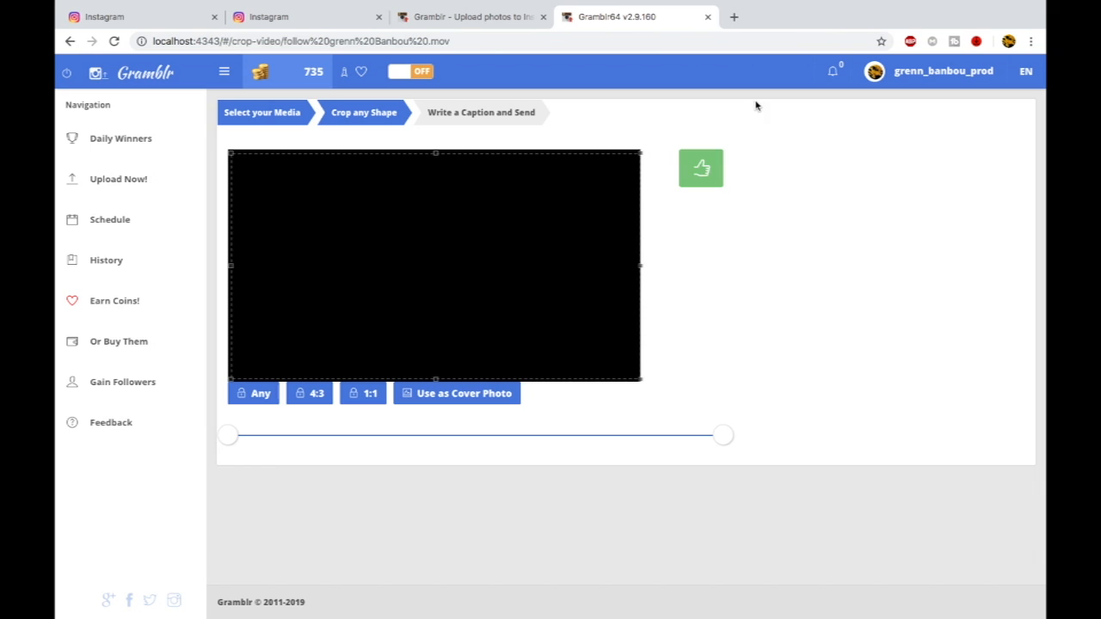
pyautogui.click(703, 173)
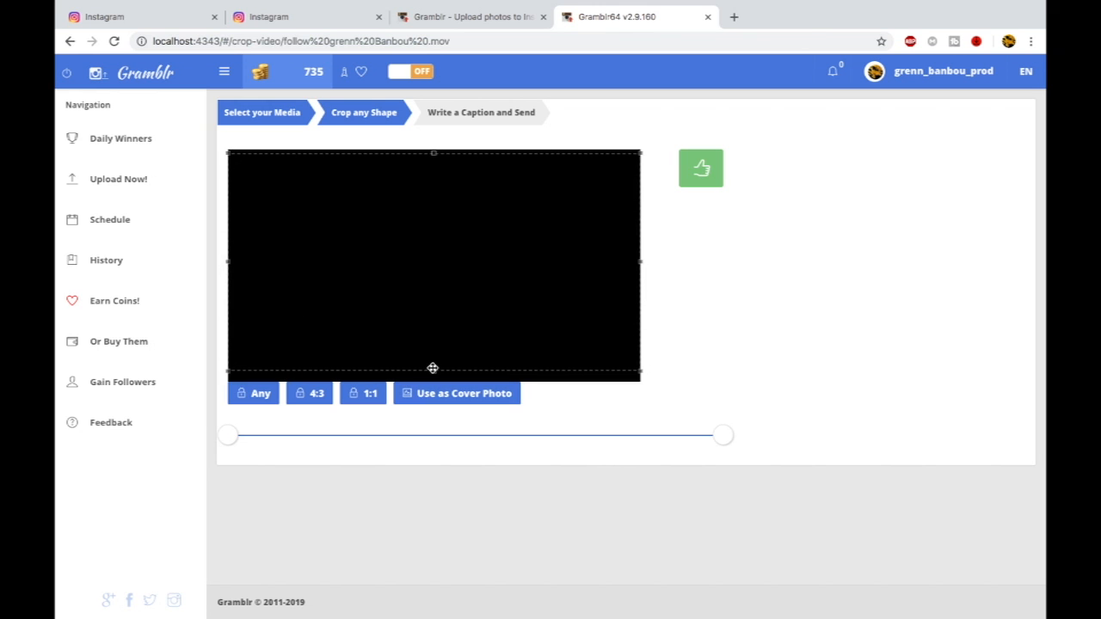
pyautogui.moveTo(434, 371); pyautogui.dragTo(409, 356)
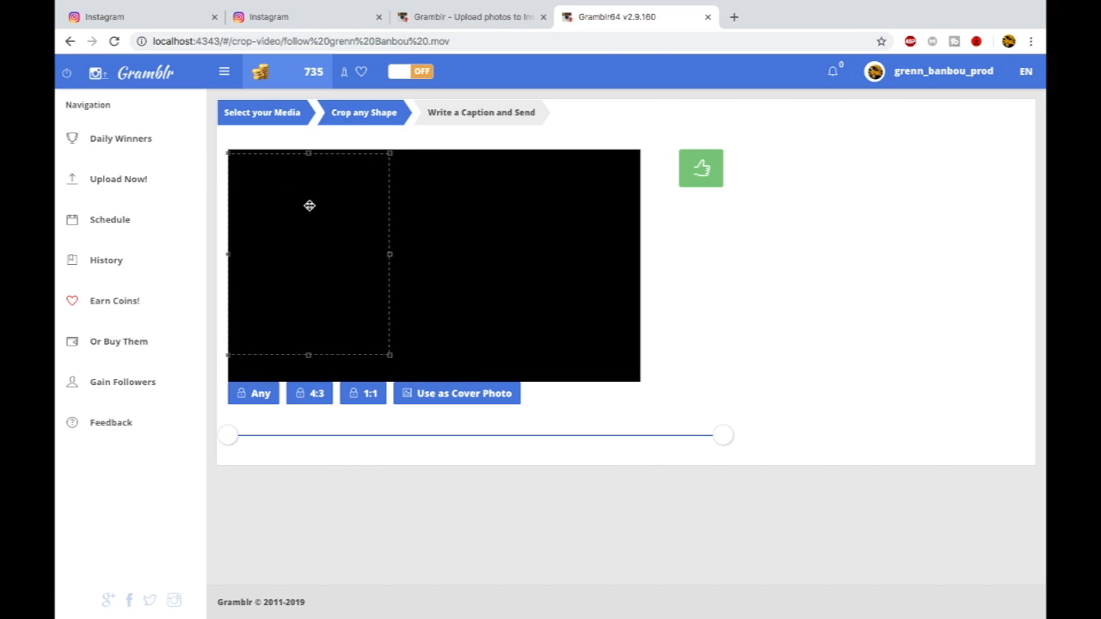
pyautogui.click(452, 216)
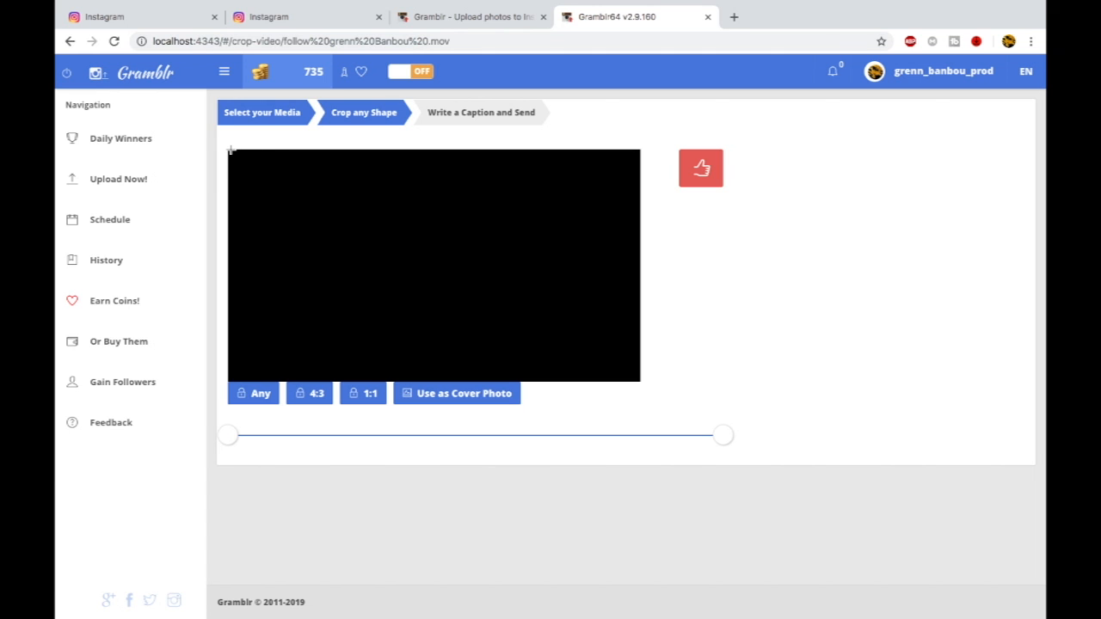
# Draw a crop area covering the whole video frame and accept it to reach the caption stage
pyautogui.moveTo(230, 149); pyautogui.dragTo(644, 398)
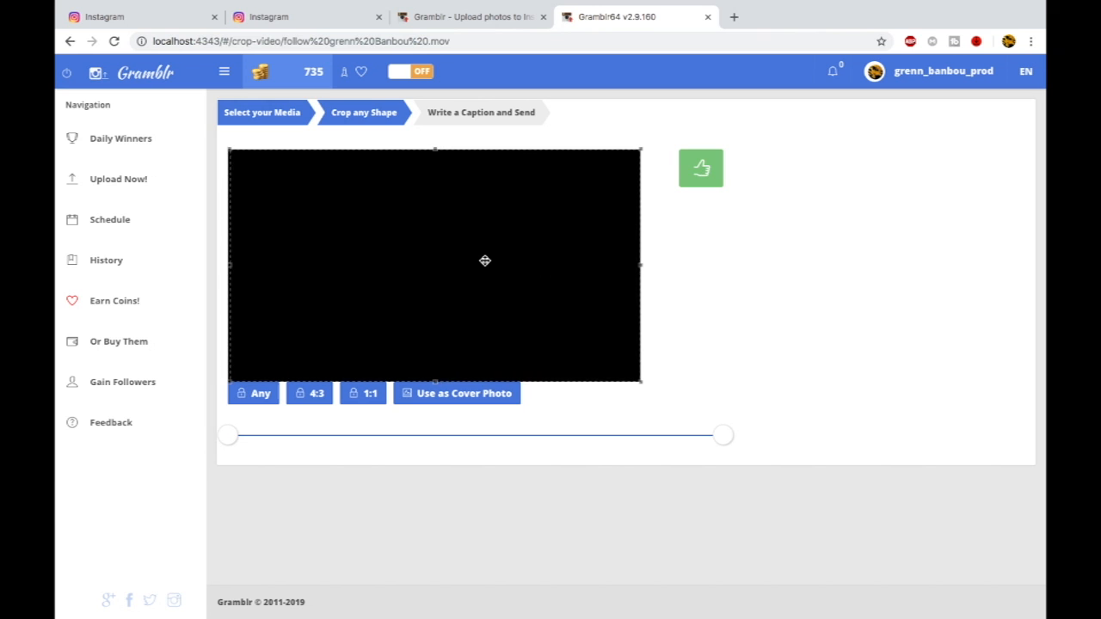
pyautogui.moveTo(483, 261); pyautogui.dragTo(481, 260)
pyautogui.click(701, 170)
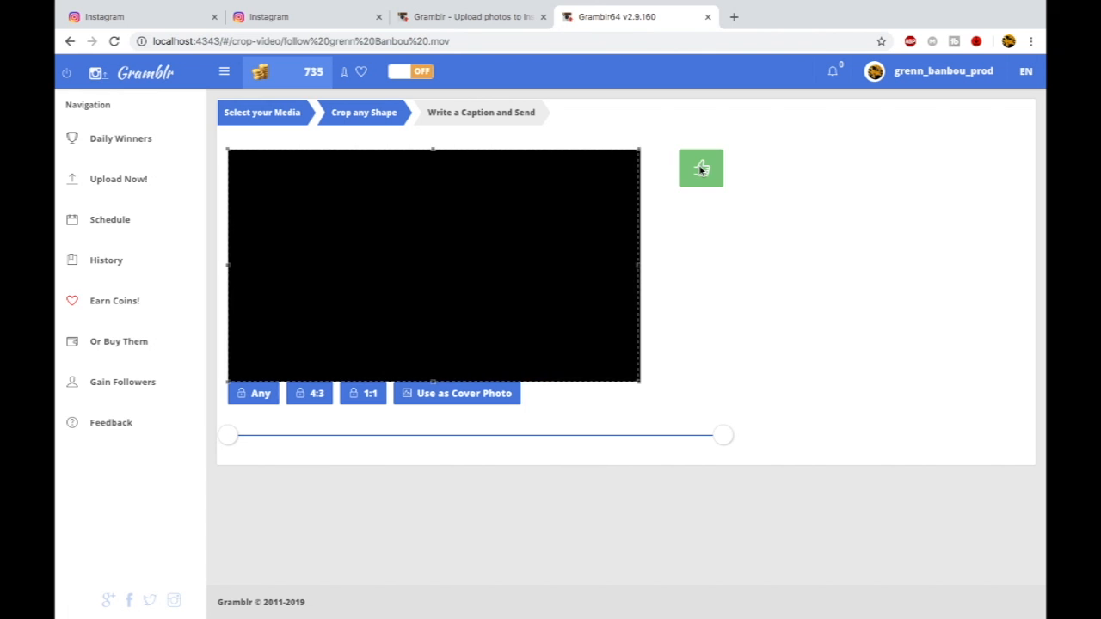
pyautogui.click(700, 166)
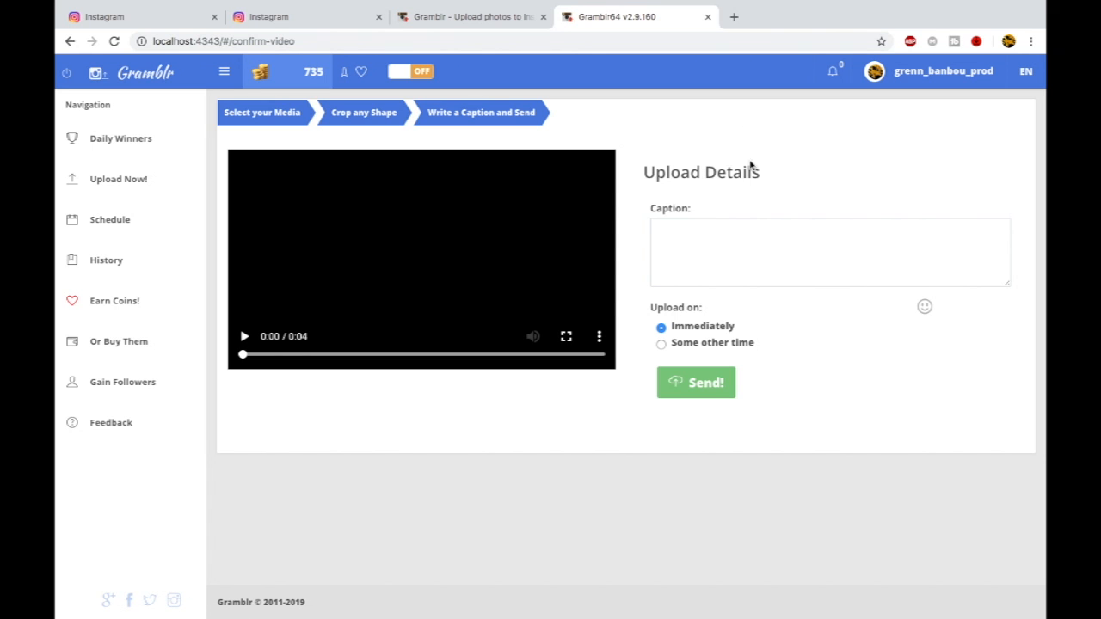
# View the scheduling options for some other time, return the video upload to Immediately, and activate the caption box
pyautogui.click(680, 237)
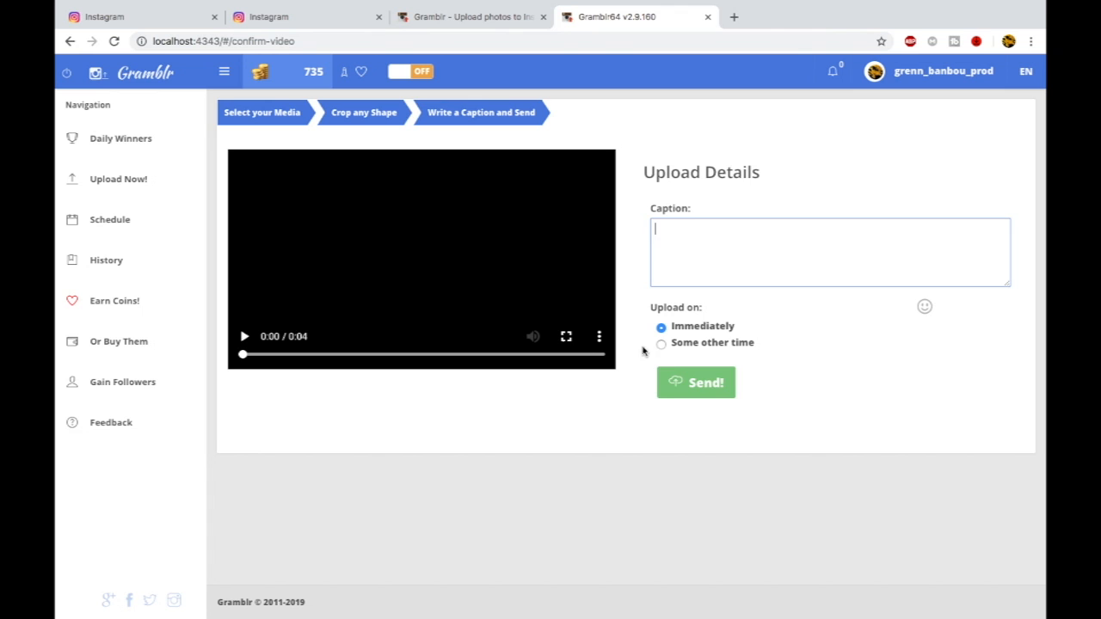
pyautogui.click(661, 344)
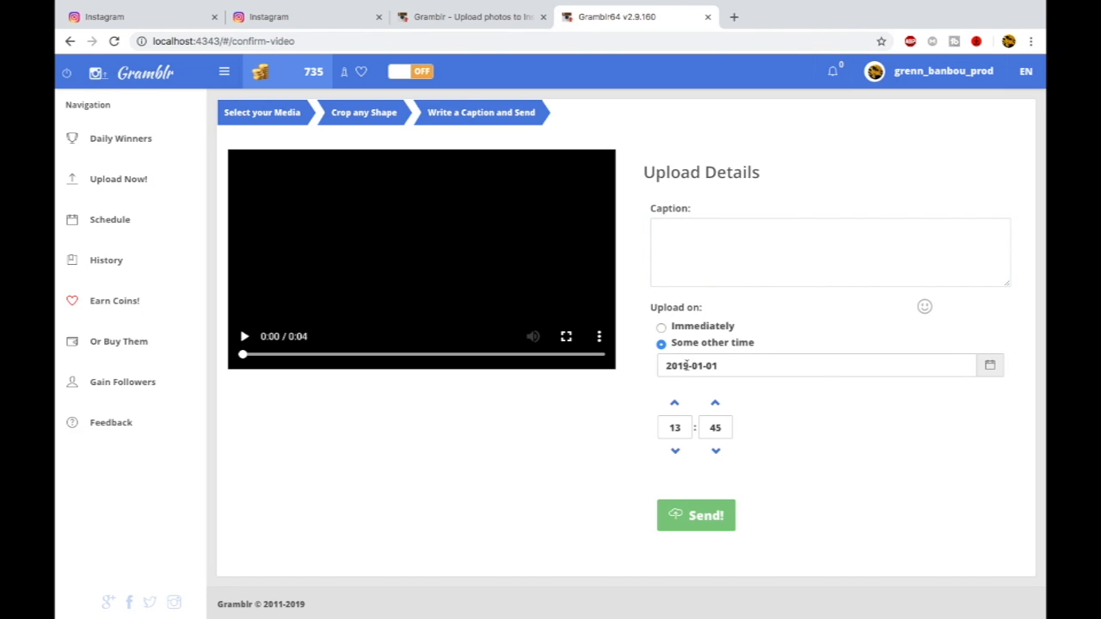
pyautogui.click(661, 328)
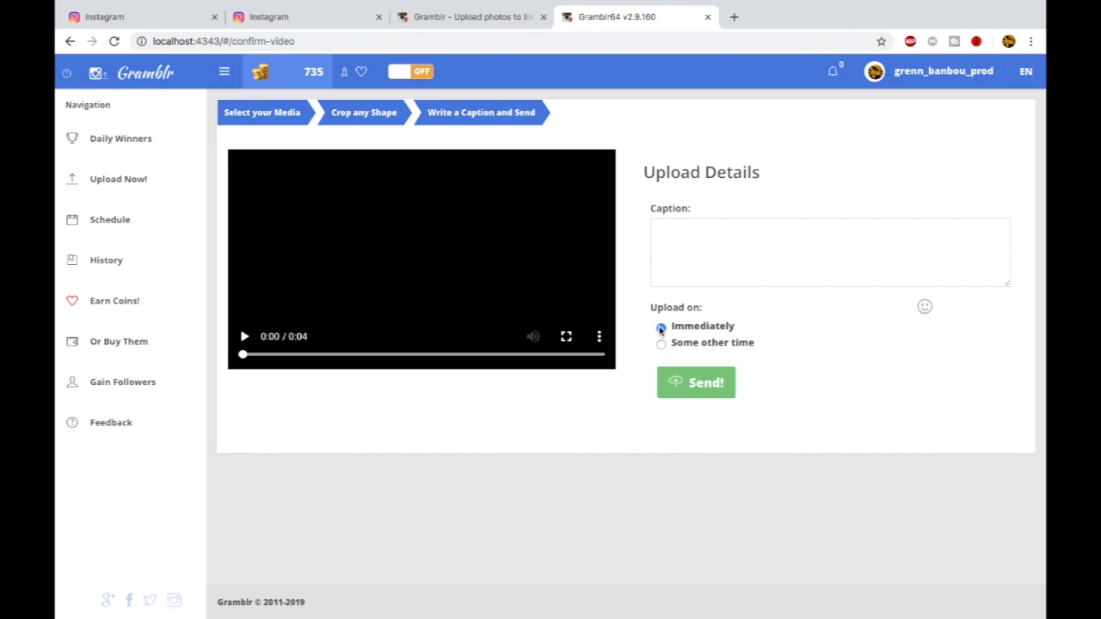
pyautogui.click(660, 230)
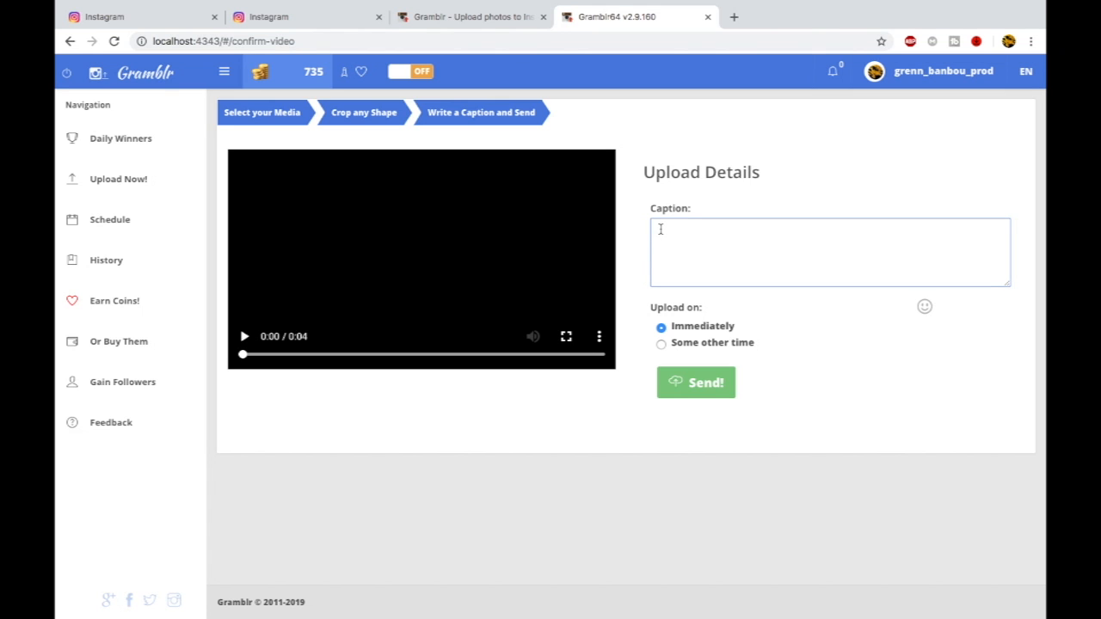